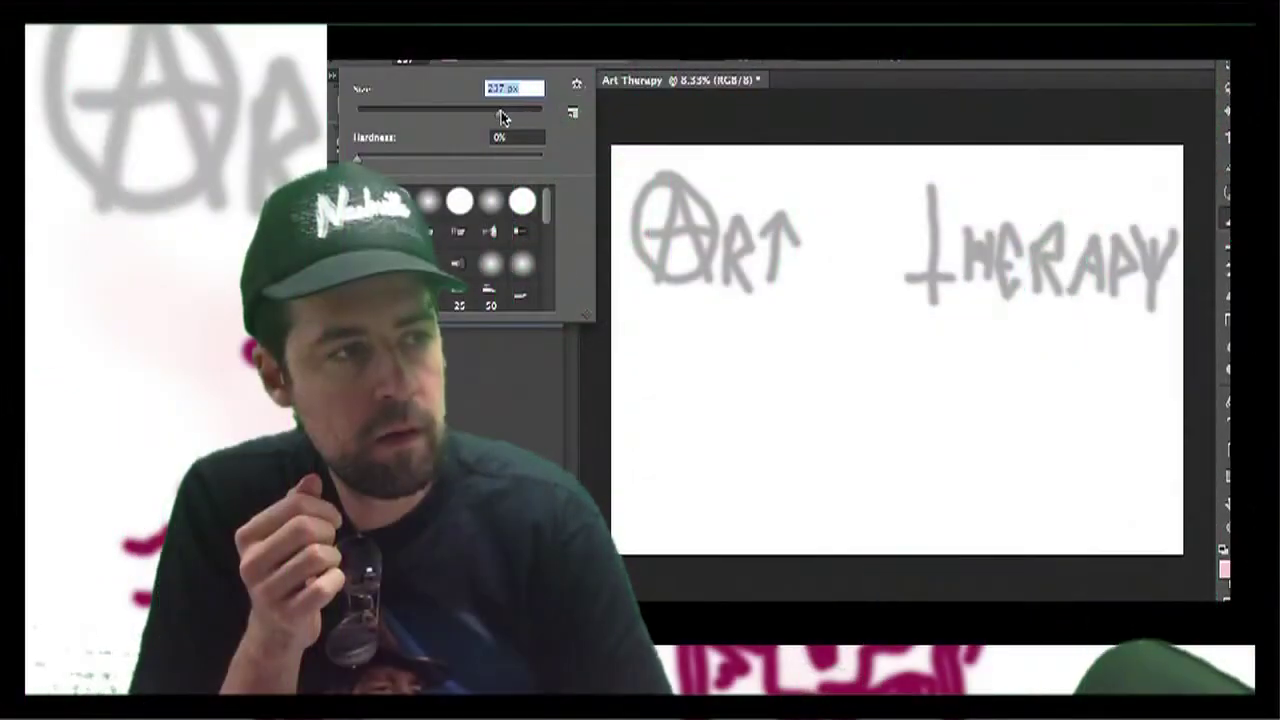
- Enlarge the soft brush to about 479 px in the Brush Preset picker
{"action": "left_click_drag", "start_coordinate": [497, 120], "coordinate": [540, 115]}
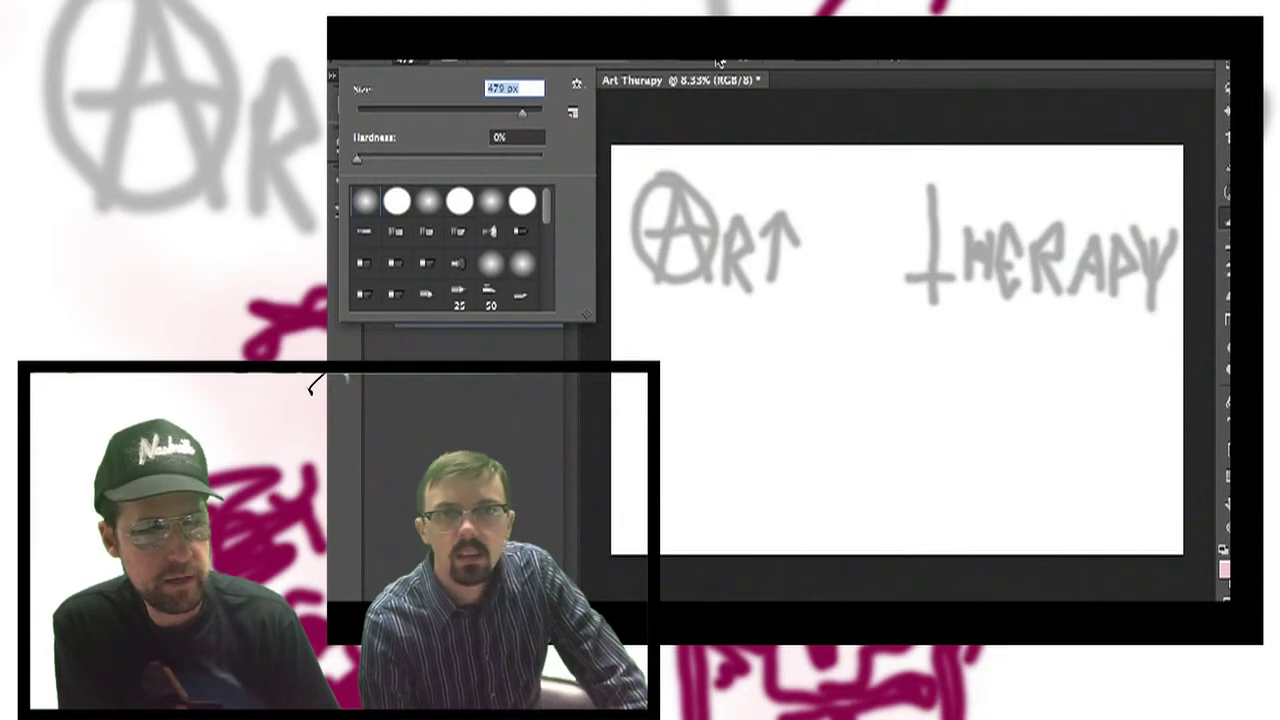
{"action": "left_click", "coordinate": [717, 63]}
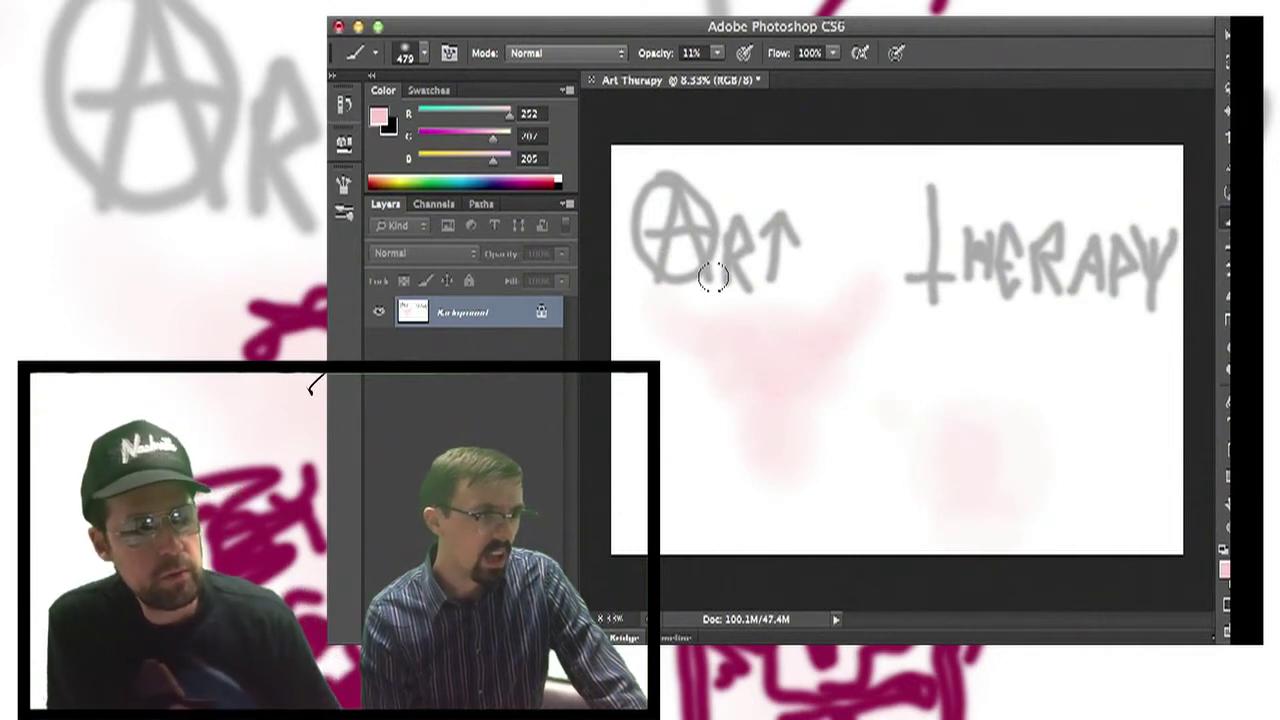
- Raise brush opacity to 100% and pick dark maroon from the Color ramp
{"action": "left_click", "coordinate": [718, 54]}
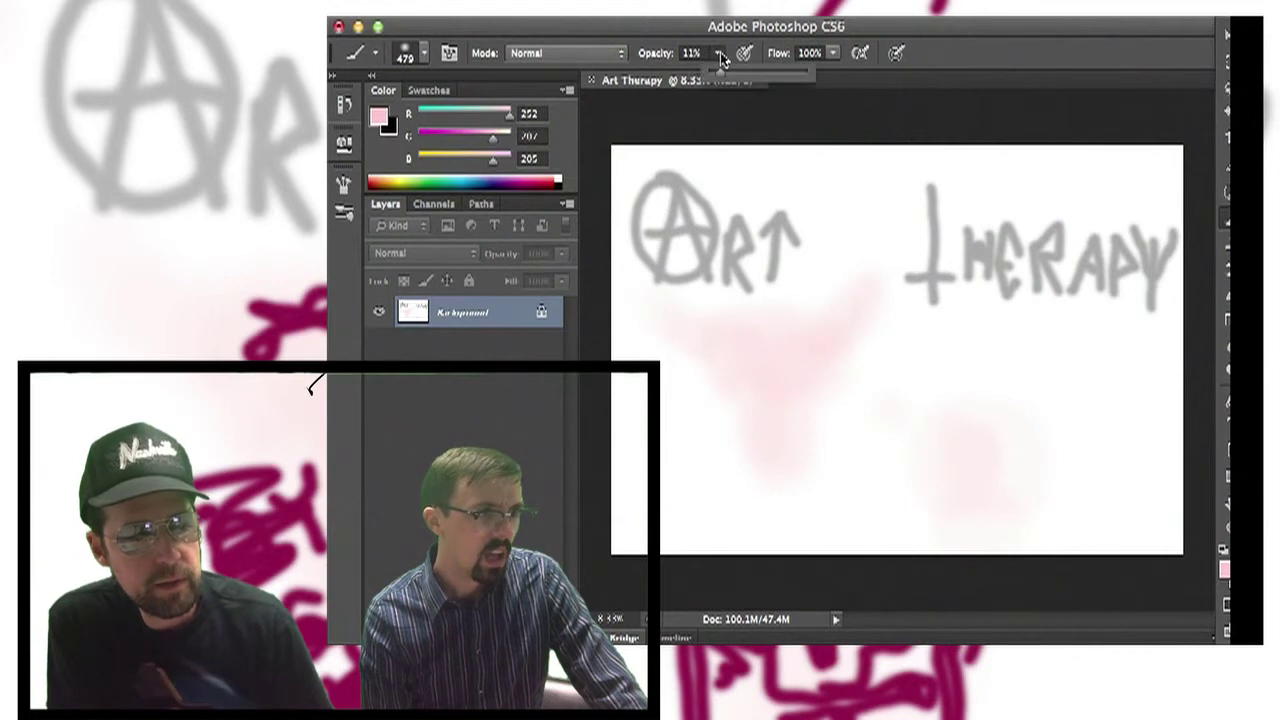
{"action": "left_click_drag", "start_coordinate": [720, 78], "coordinate": [806, 78]}
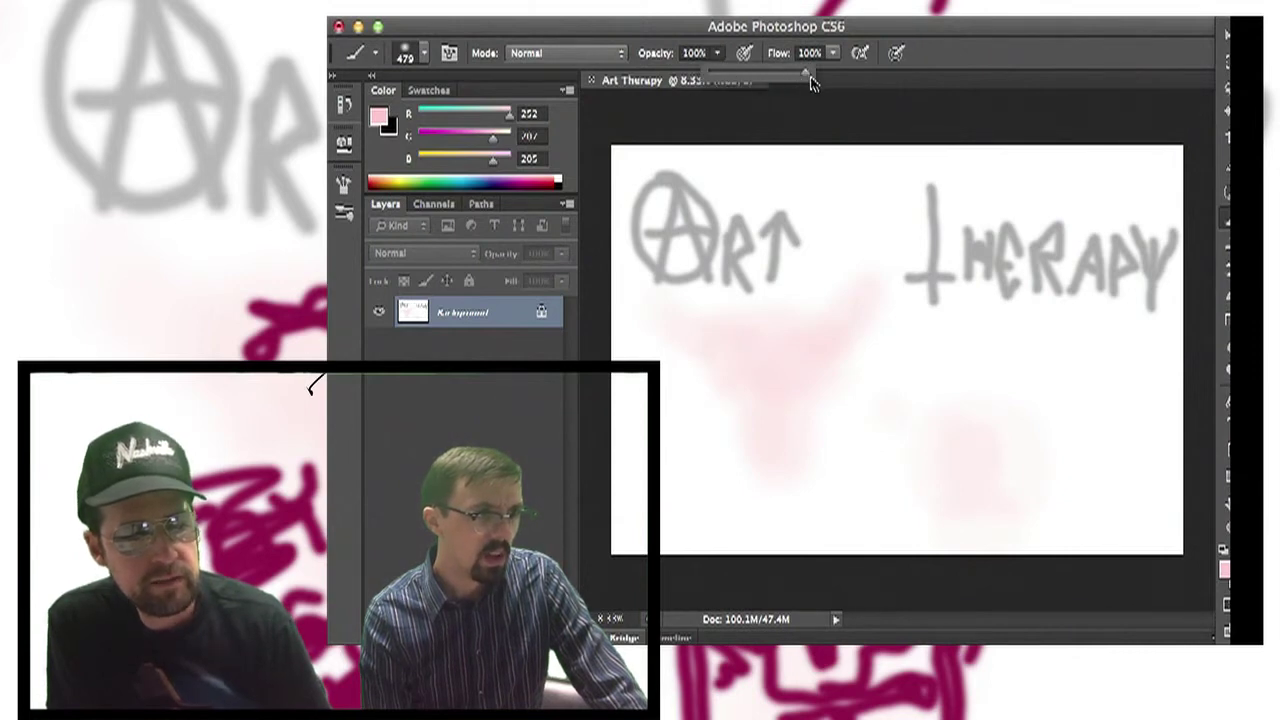
{"action": "left_click", "coordinate": [545, 183]}
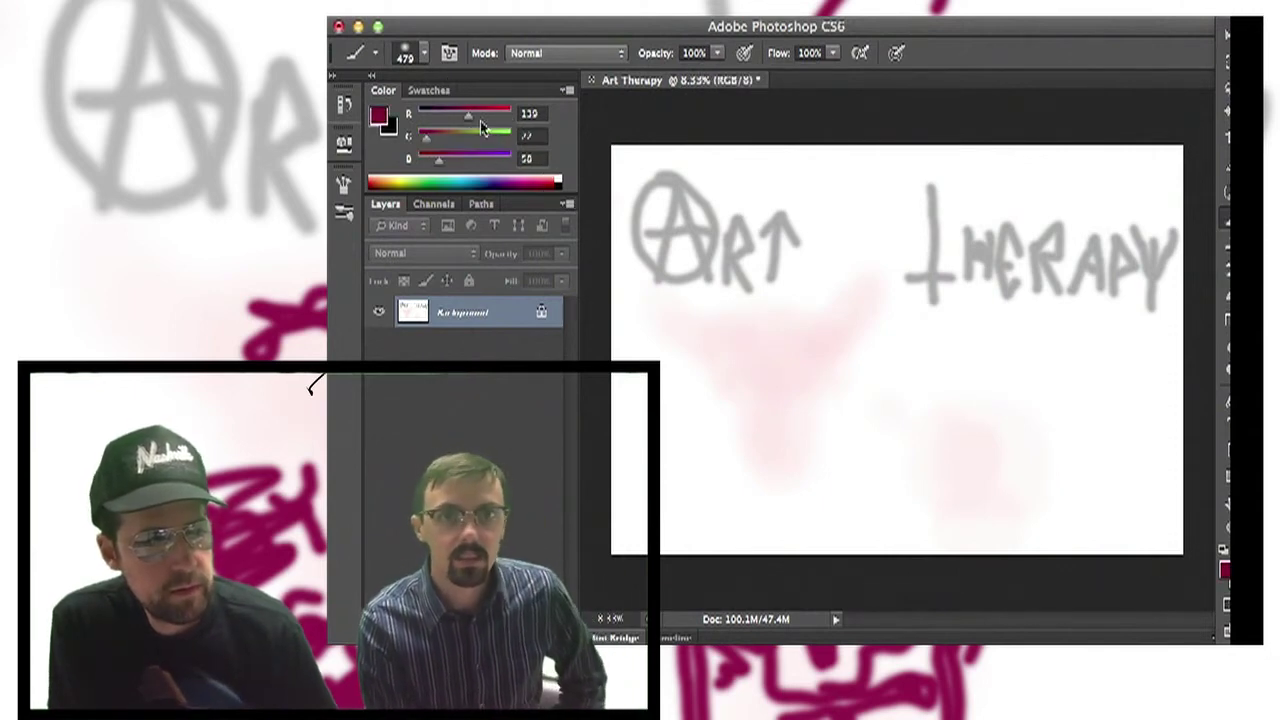
- Set the brush size to 111 px in the preset picker
{"action": "left_click", "coordinate": [422, 55]}
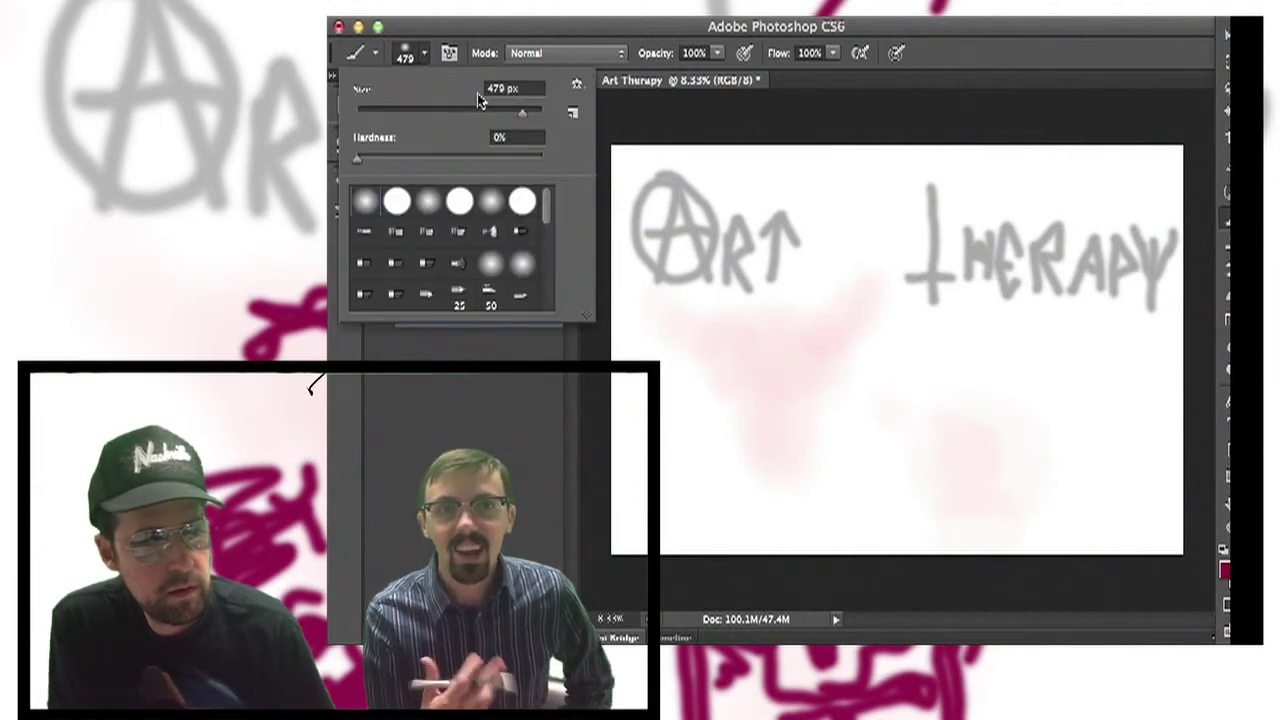
{"action": "left_click_drag", "start_coordinate": [522, 112], "coordinate": [397, 112]}
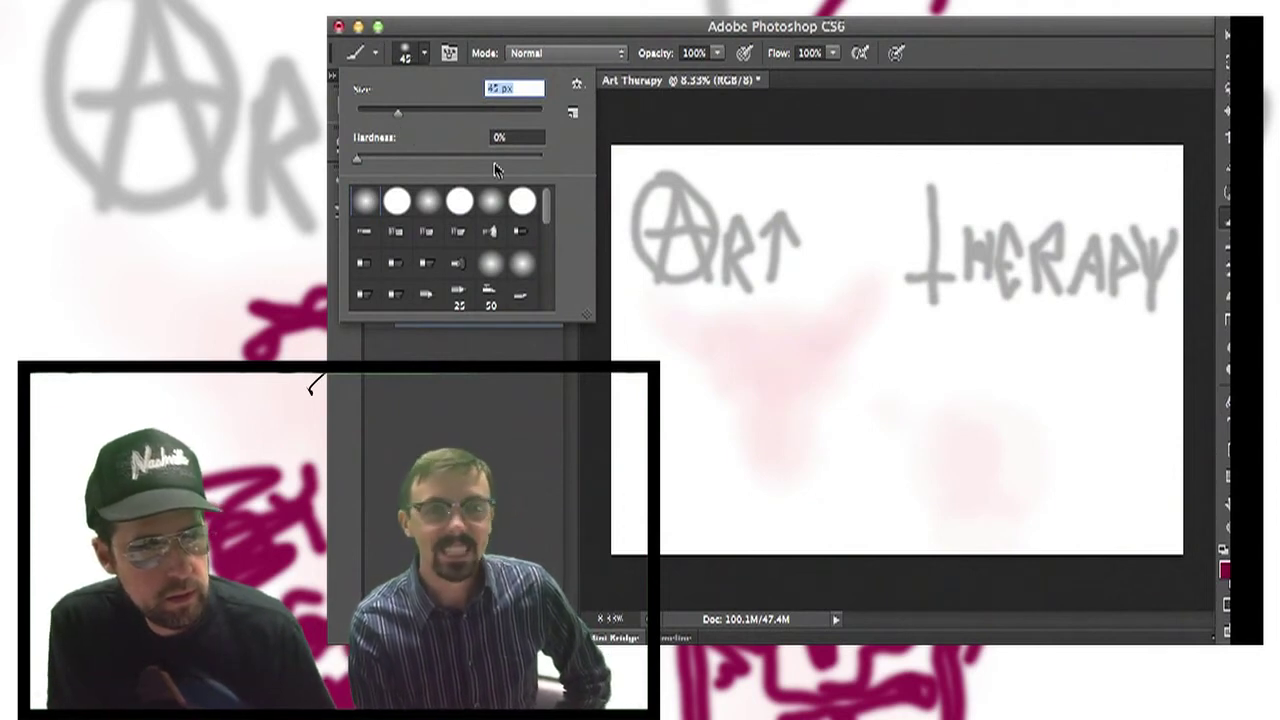
{"action": "left_click_drag", "start_coordinate": [397, 111], "coordinate": [420, 112]}
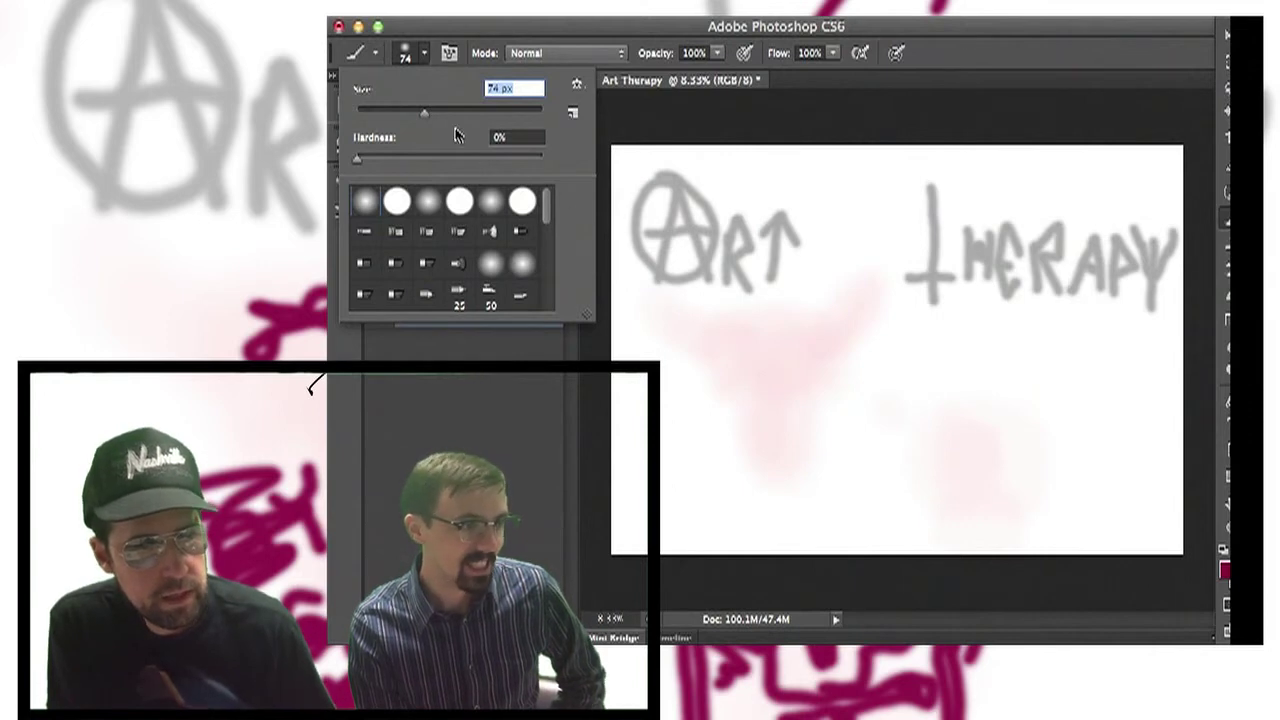
{"action": "left_click_drag", "start_coordinate": [441, 112], "coordinate": [454, 112]}
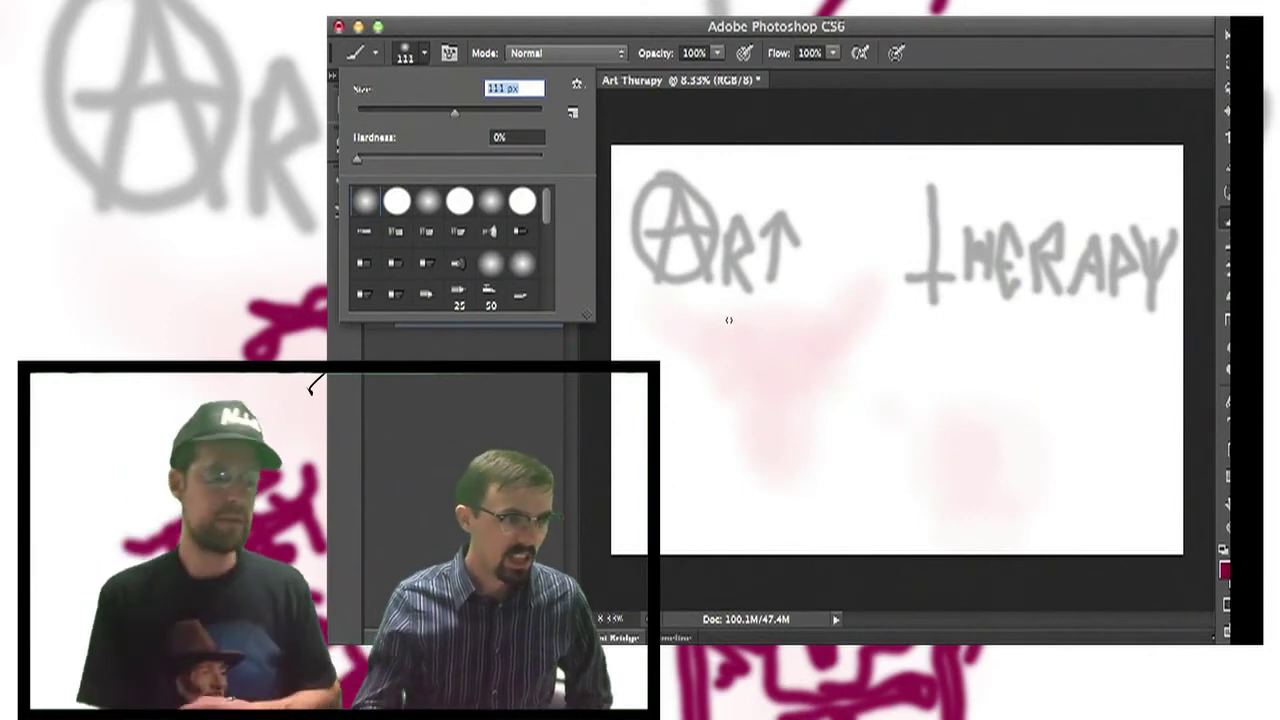
{"action": "key", "text": "Return"}
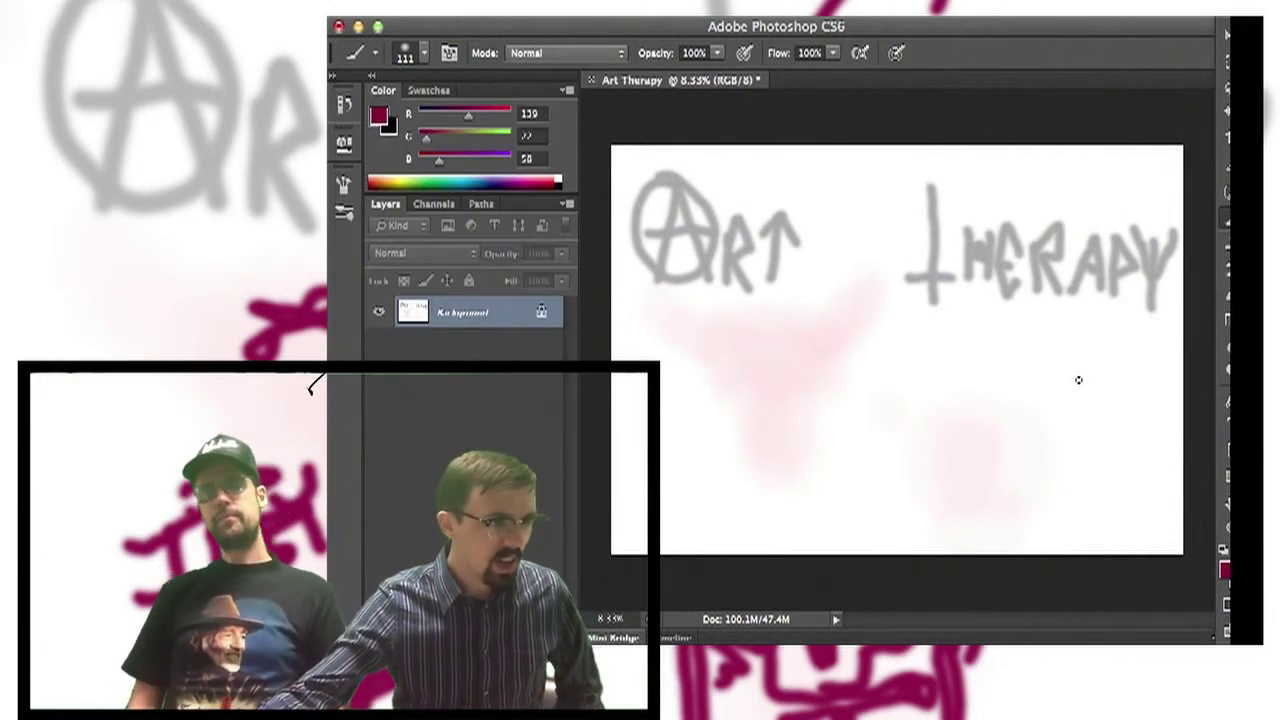
- Paint maroon curves below THERAPY, up toward the title, beneath ART and lower middle
{"action": "left_click_drag", "start_coordinate": [1085, 395], "coordinate": [963, 280]}
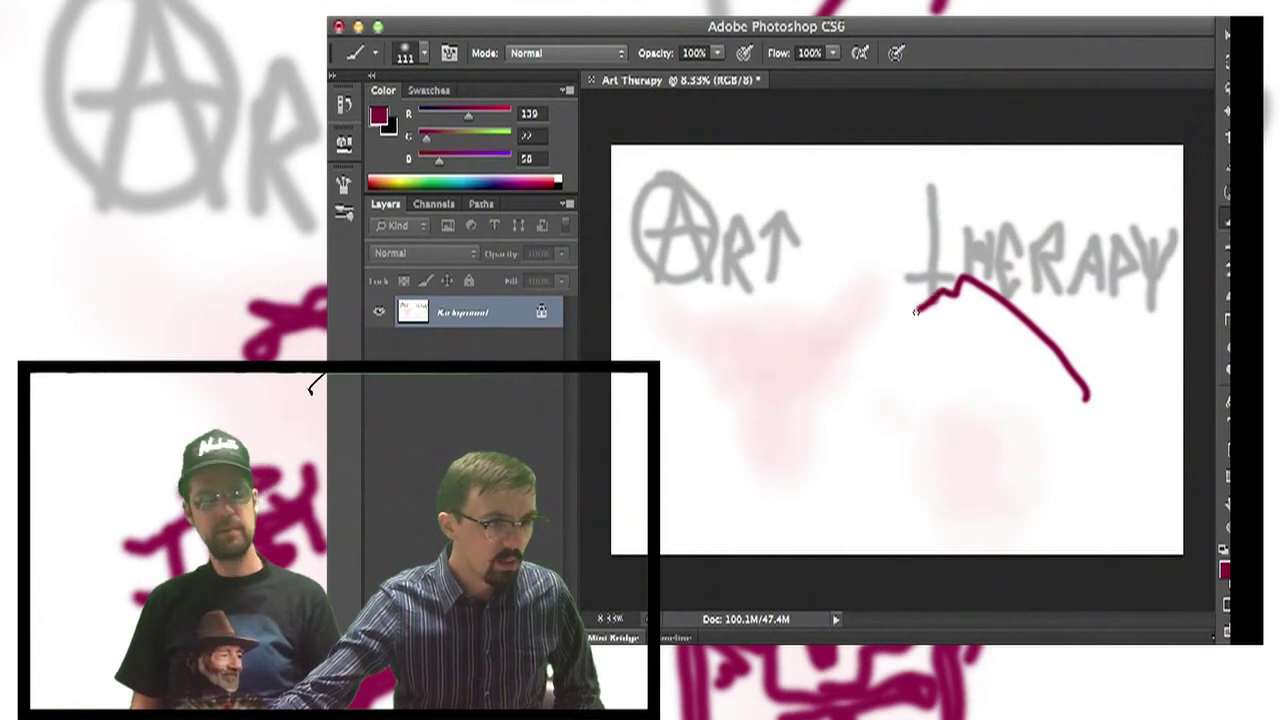
{"action": "left_click_drag", "start_coordinate": [915, 312], "coordinate": [886, 376]}
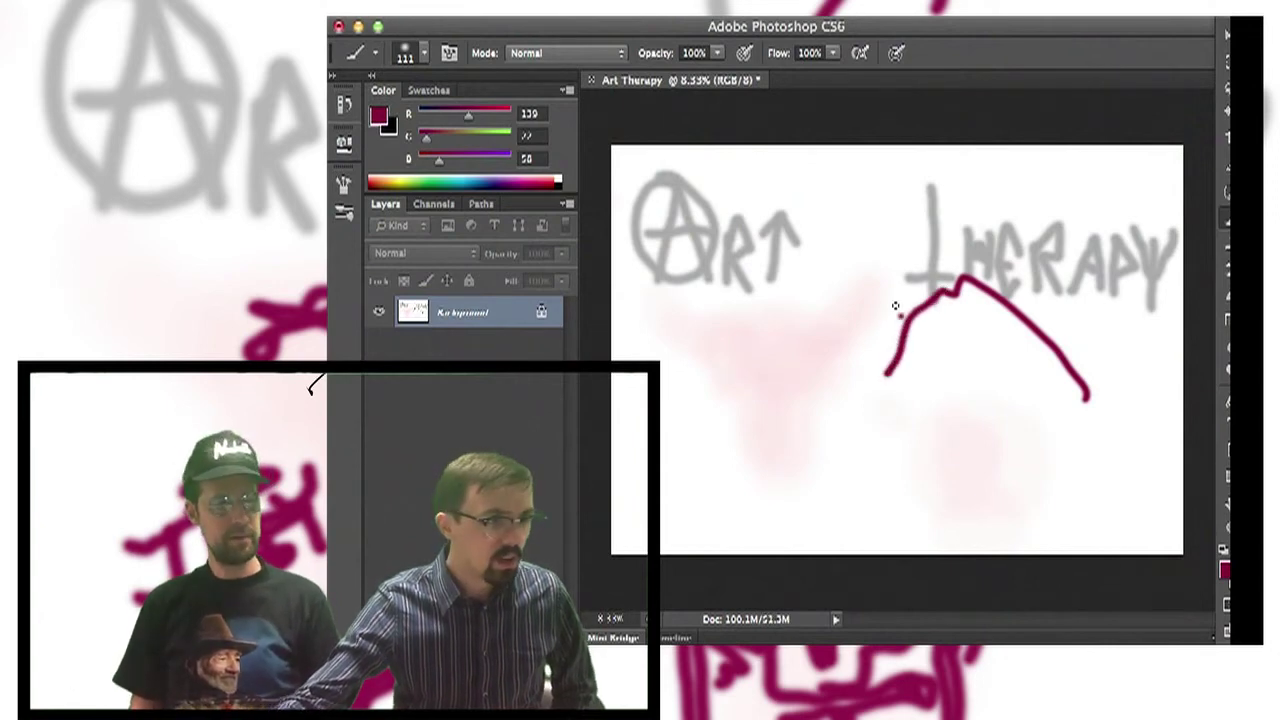
{"action": "left_click_drag", "start_coordinate": [898, 316], "coordinate": [869, 257]}
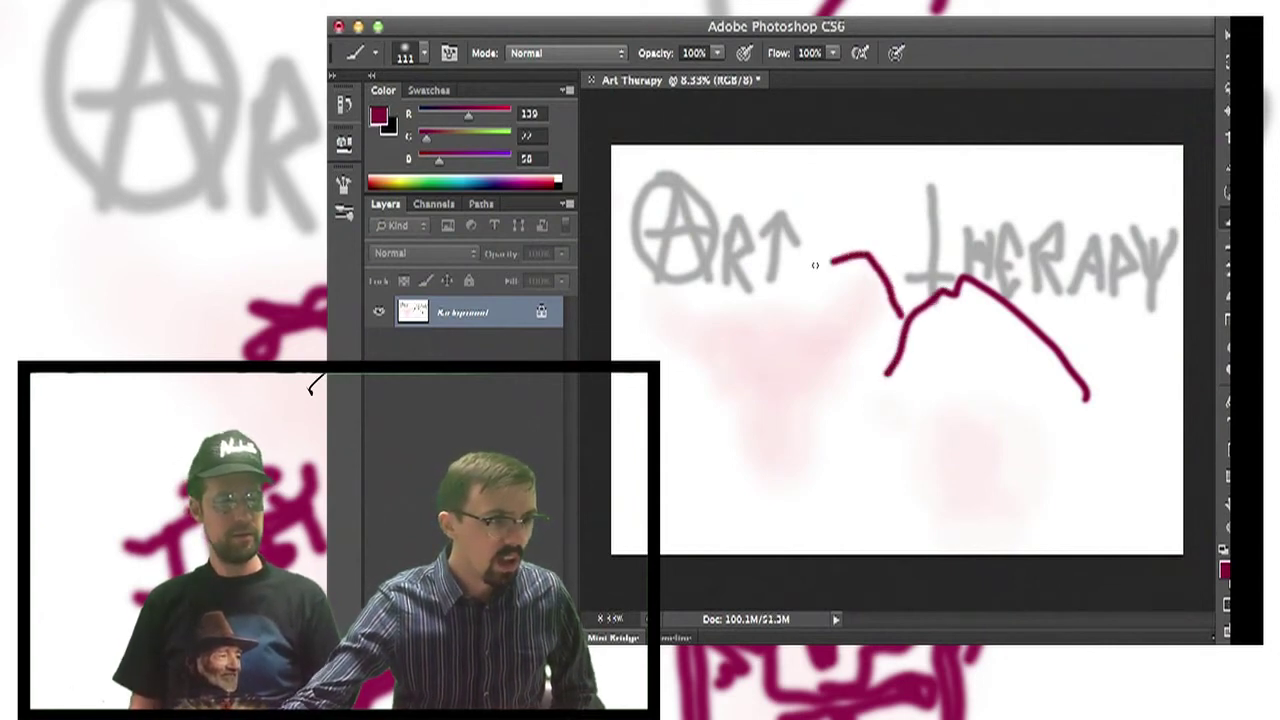
{"action": "mouse_move", "coordinate": [896, 316]}
{"action": "left_mouse_down"}
{"action": "mouse_move", "coordinate": [800, 330]}
{"action": "mouse_move", "coordinate": [766, 352]}
{"action": "left_mouse_up"}
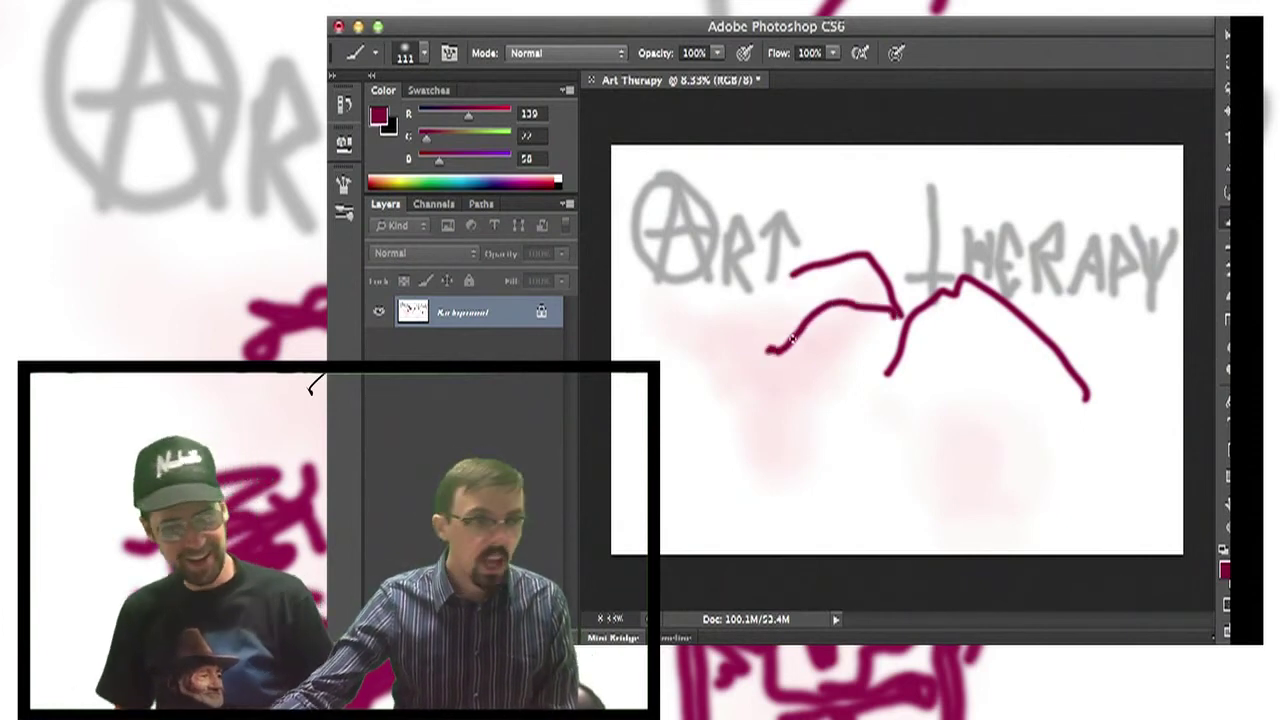
{"action": "left_click_drag", "start_coordinate": [866, 452], "coordinate": [946, 490]}
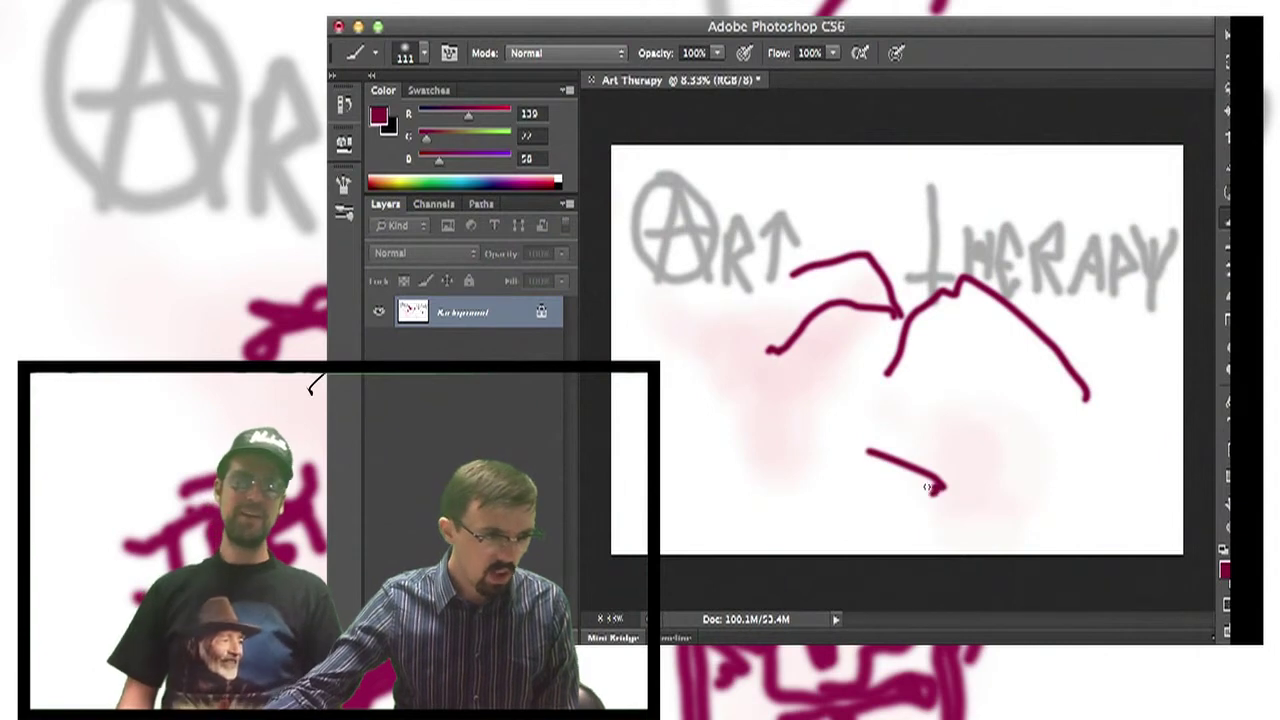
{"action": "mouse_move", "coordinate": [918, 460]}
{"action": "left_mouse_down"}
{"action": "mouse_move", "coordinate": [878, 426]}
{"action": "mouse_move", "coordinate": [795, 420]}
{"action": "left_mouse_up"}
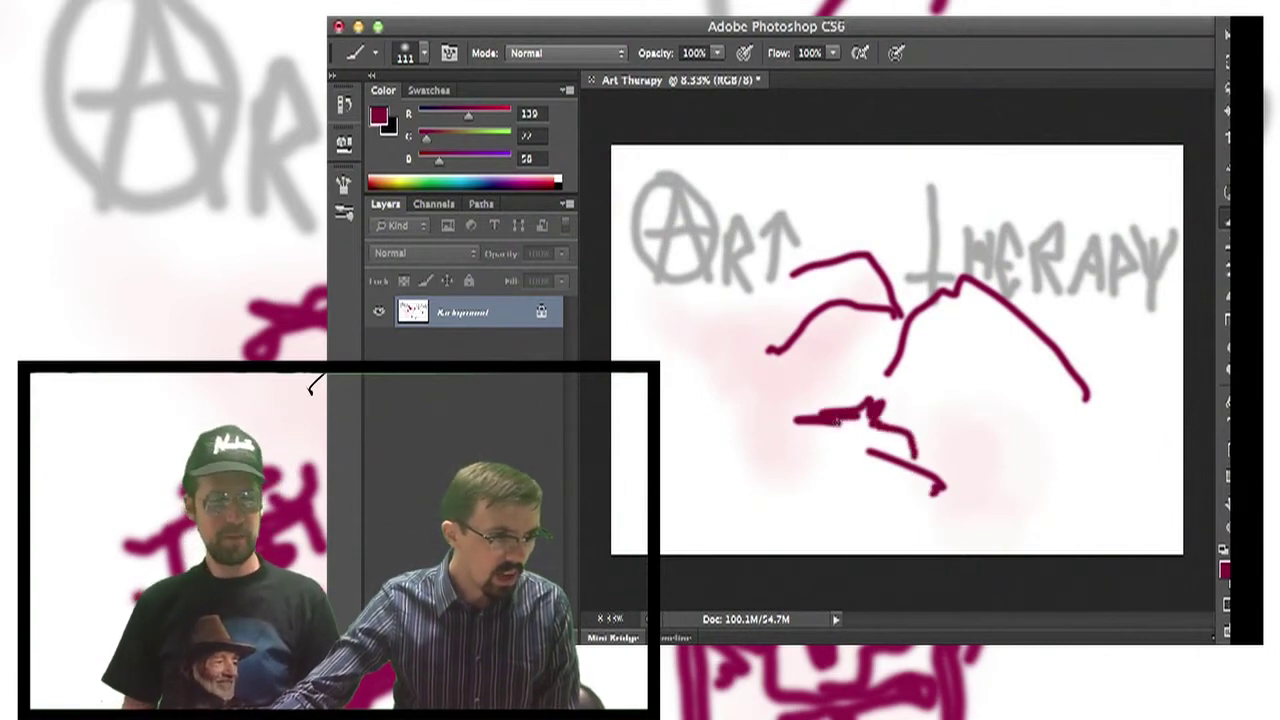
- Add a jagged stroke above THERAPY and extra marks around the face scribble
{"action": "right_click", "coordinate": [817, 433]}
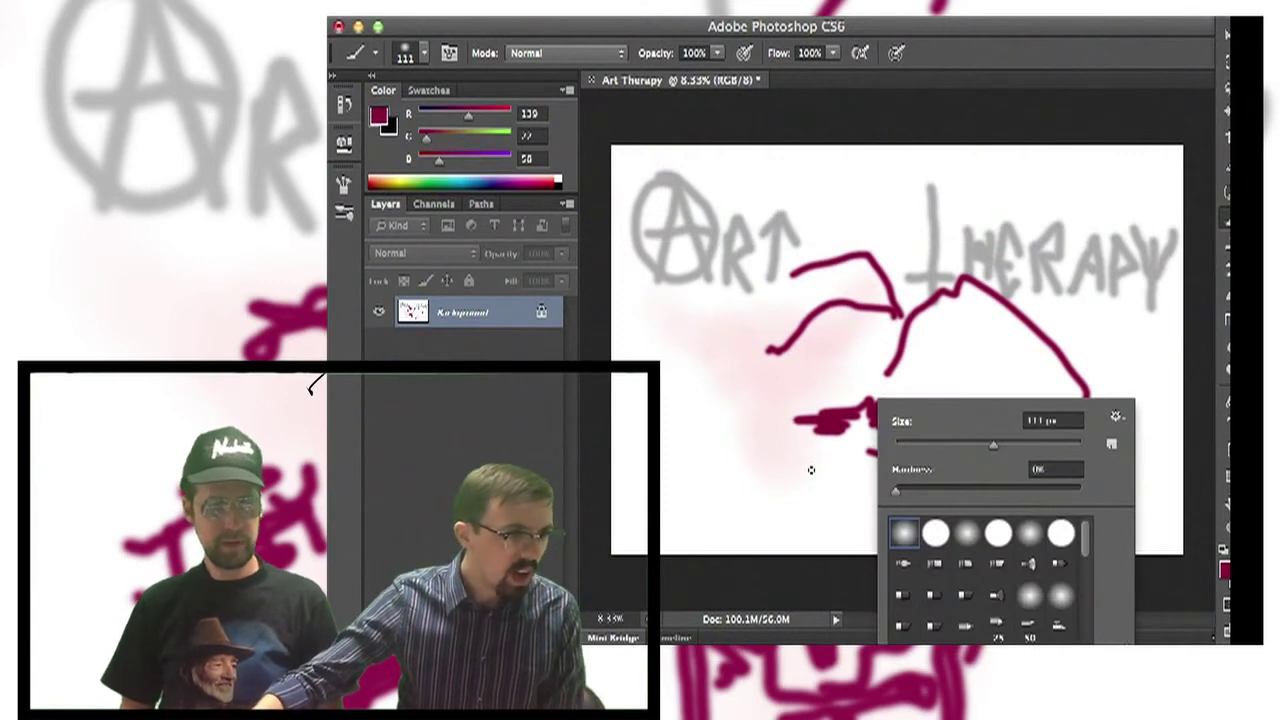
{"action": "left_click", "coordinate": [853, 358]}
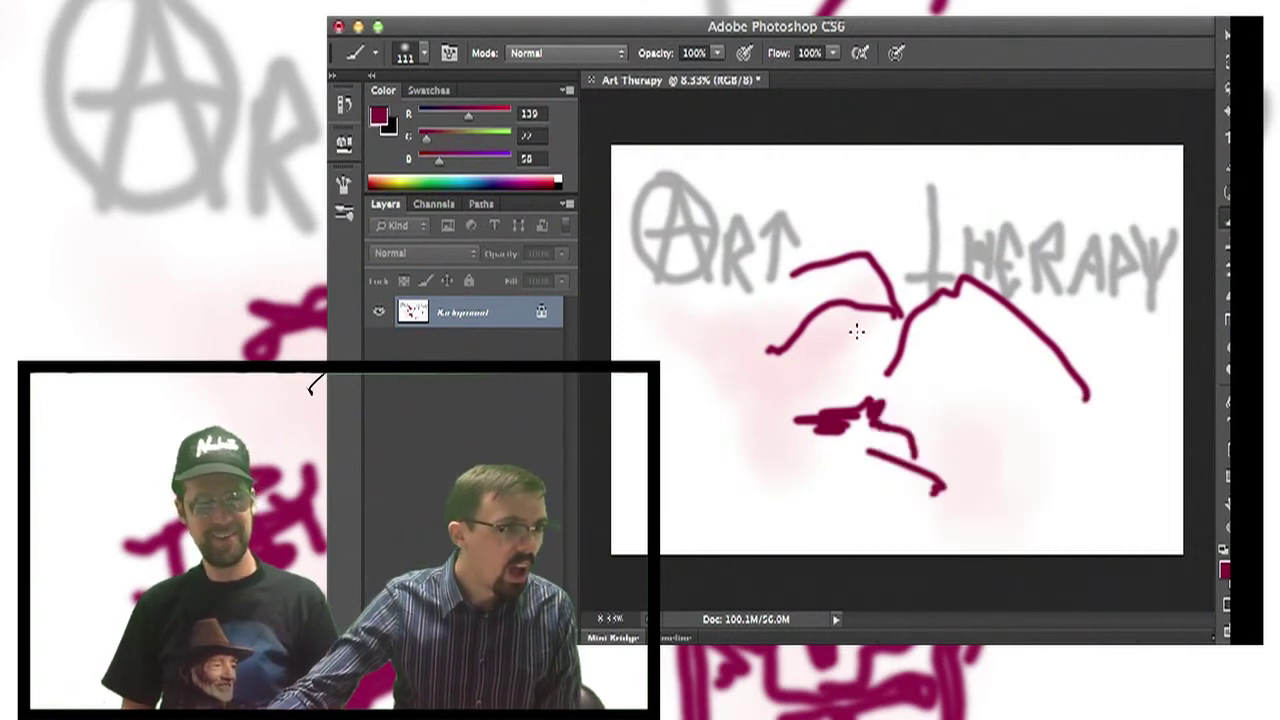
{"action": "left_click_drag", "start_coordinate": [856, 340], "coordinate": [805, 328]}
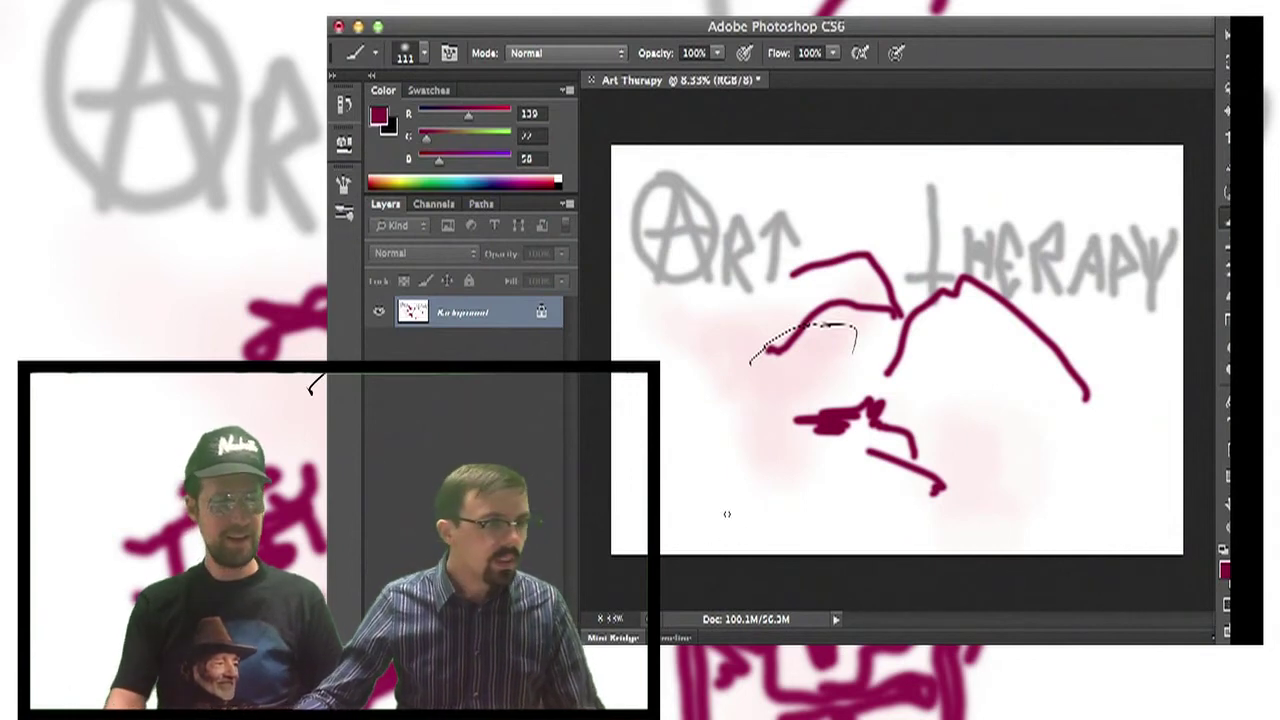
{"action": "right_click", "coordinate": [947, 400]}
{"action": "left_click", "coordinate": [940, 315]}
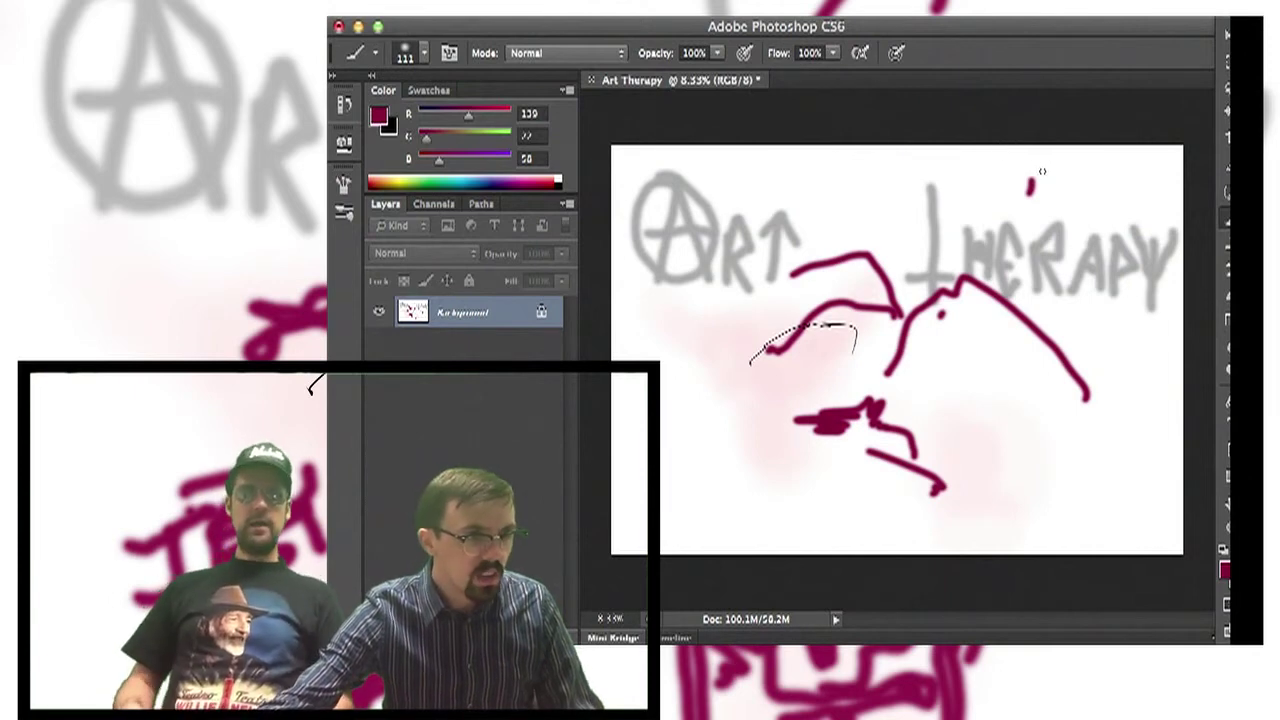
{"action": "mouse_move", "coordinate": [1031, 188]}
{"action": "left_mouse_down"}
{"action": "mouse_move", "coordinate": [1017, 152]}
{"action": "mouse_move", "coordinate": [945, 226]}
{"action": "left_mouse_up"}
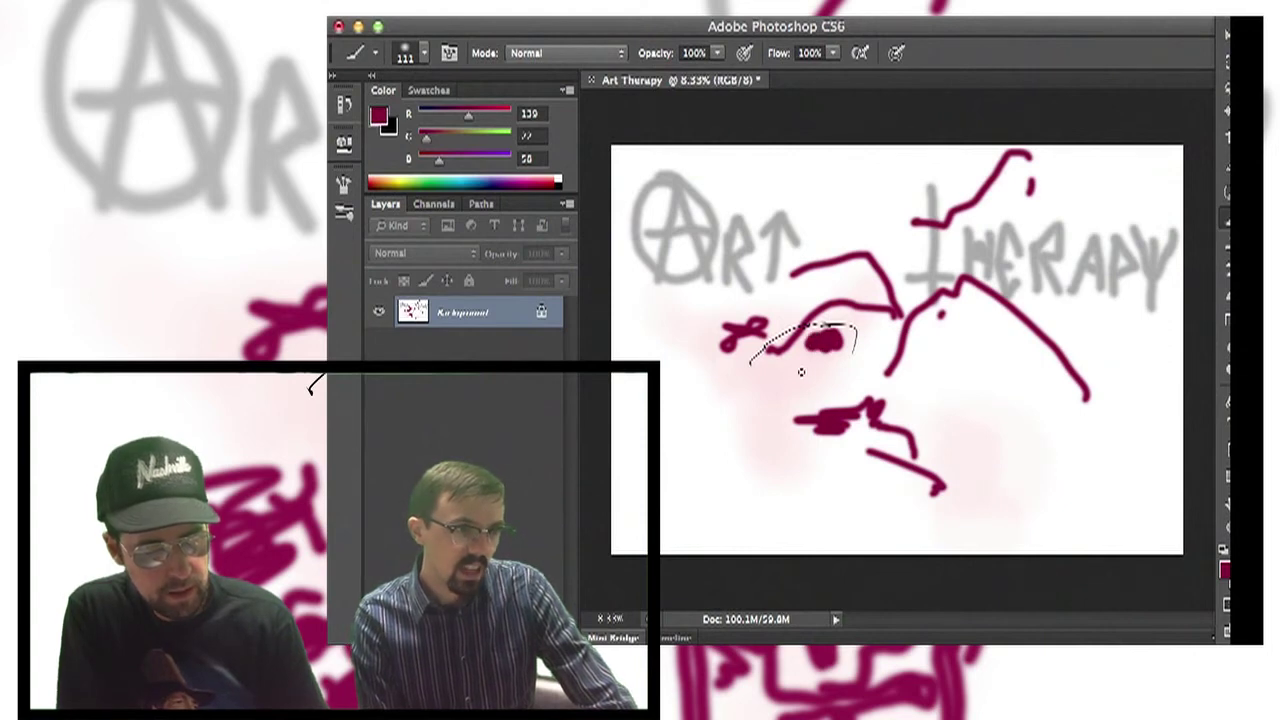
{"action": "mouse_move", "coordinate": [793, 360]}
{"action": "left_mouse_down"}
{"action": "mouse_move", "coordinate": [812, 393]}
{"action": "mouse_move", "coordinate": [765, 355]}
{"action": "left_mouse_up"}
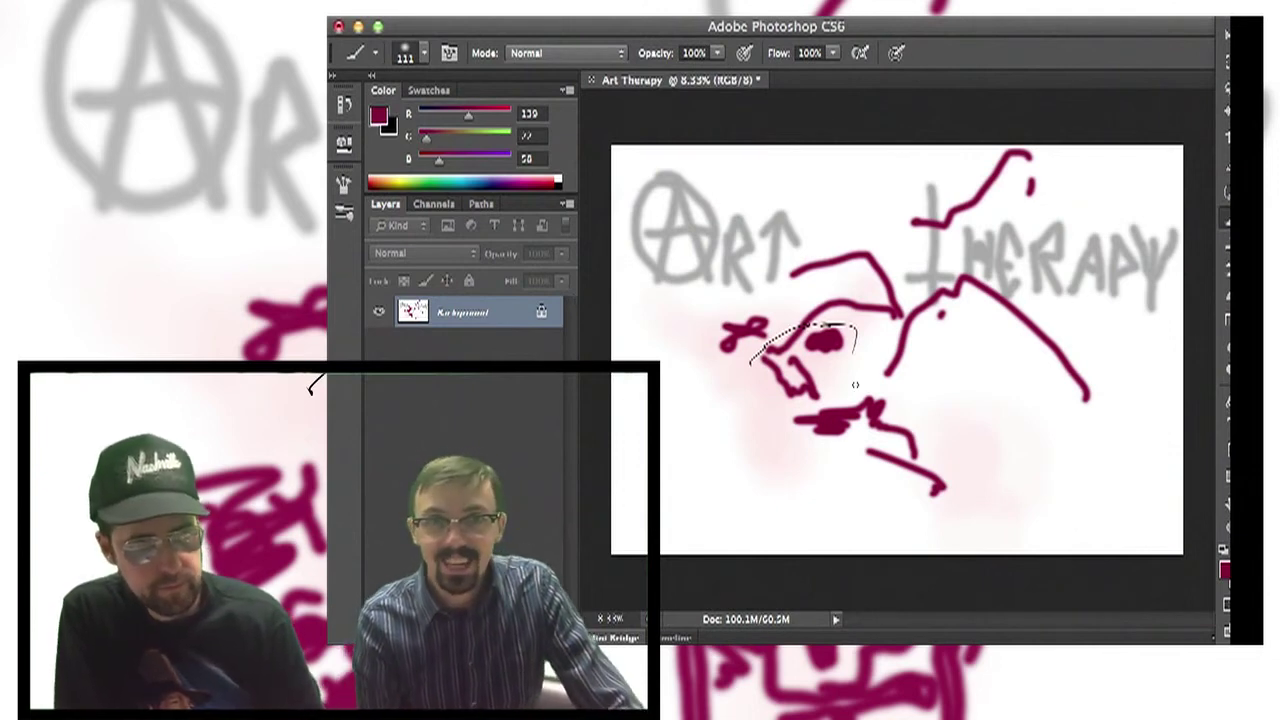
{"action": "left_click_drag", "start_coordinate": [880, 438], "coordinate": [892, 452]}
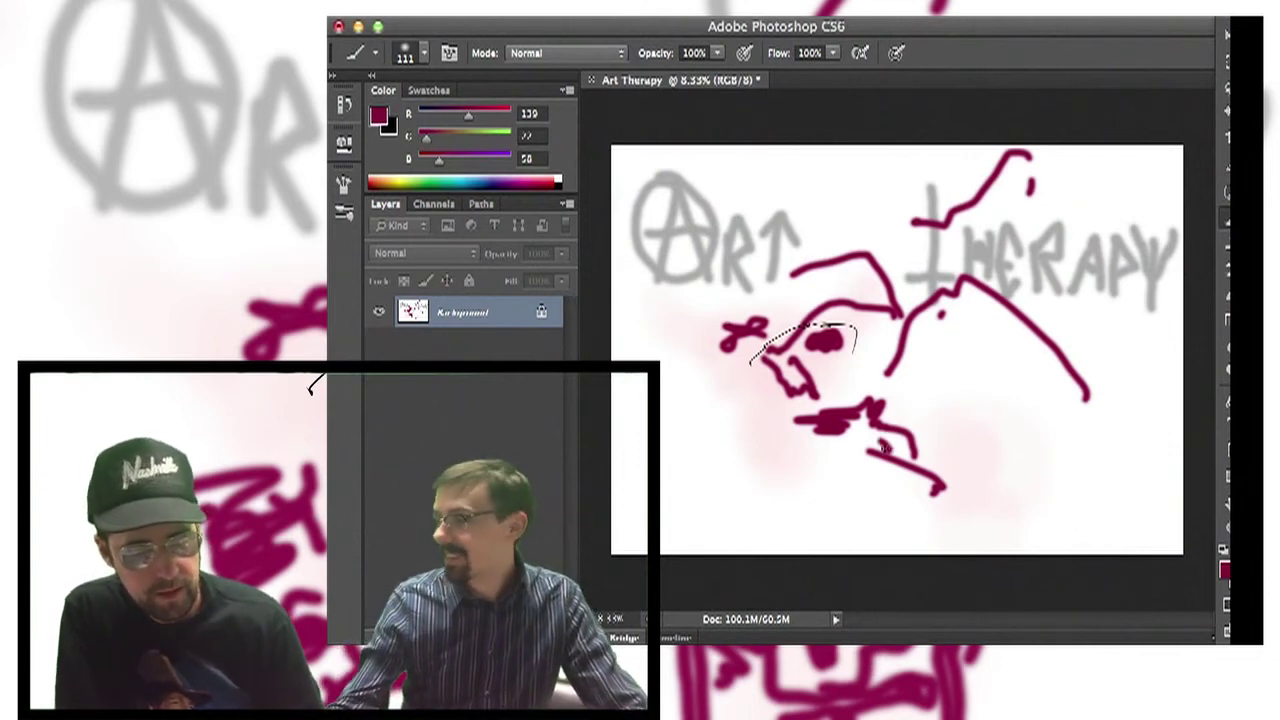
- Sketch the maroon skull with square jaw and right side, then a hat brim on top
{"action": "left_click", "coordinate": [957, 451]}
{"action": "mouse_move", "coordinate": [940, 448]}
{"action": "left_mouse_down"}
{"action": "mouse_move", "coordinate": [1008, 465]}
{"action": "mouse_move", "coordinate": [976, 502]}
{"action": "mouse_move", "coordinate": [1018, 456]}
{"action": "left_mouse_up"}
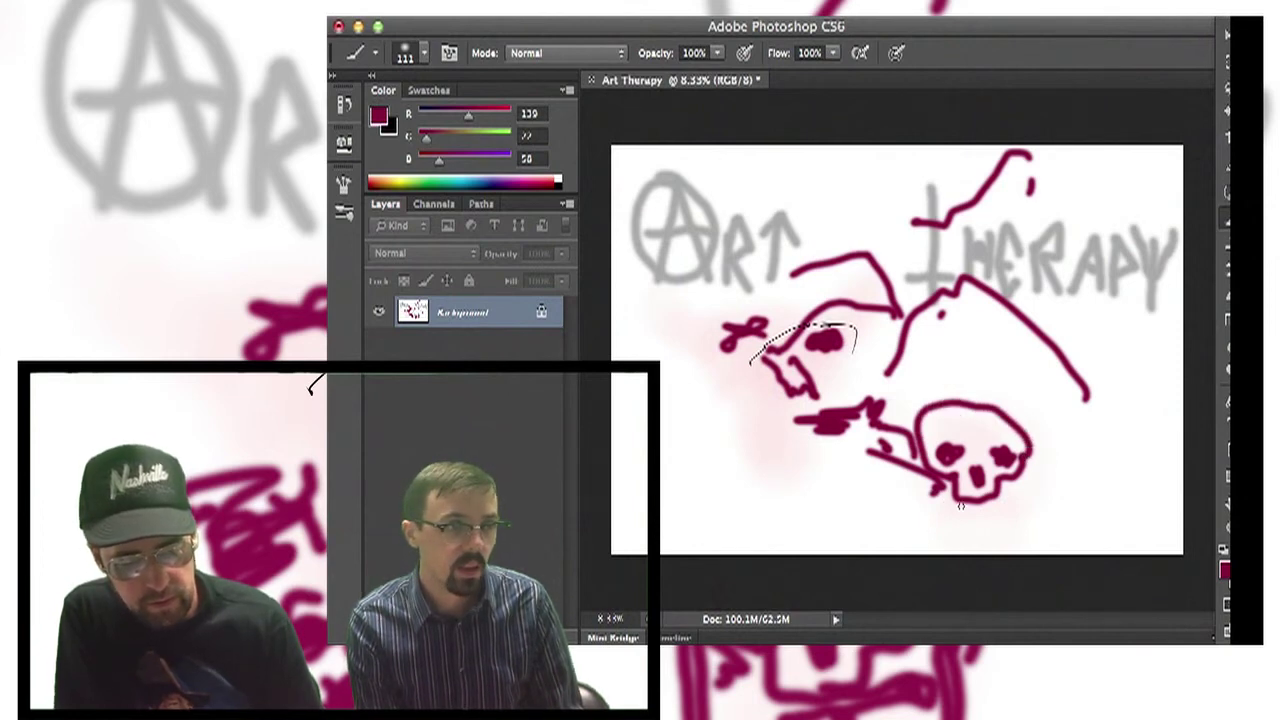
{"action": "mouse_move", "coordinate": [965, 505]}
{"action": "left_mouse_down"}
{"action": "mouse_move", "coordinate": [990, 528]}
{"action": "mouse_move", "coordinate": [966, 508]}
{"action": "left_mouse_up"}
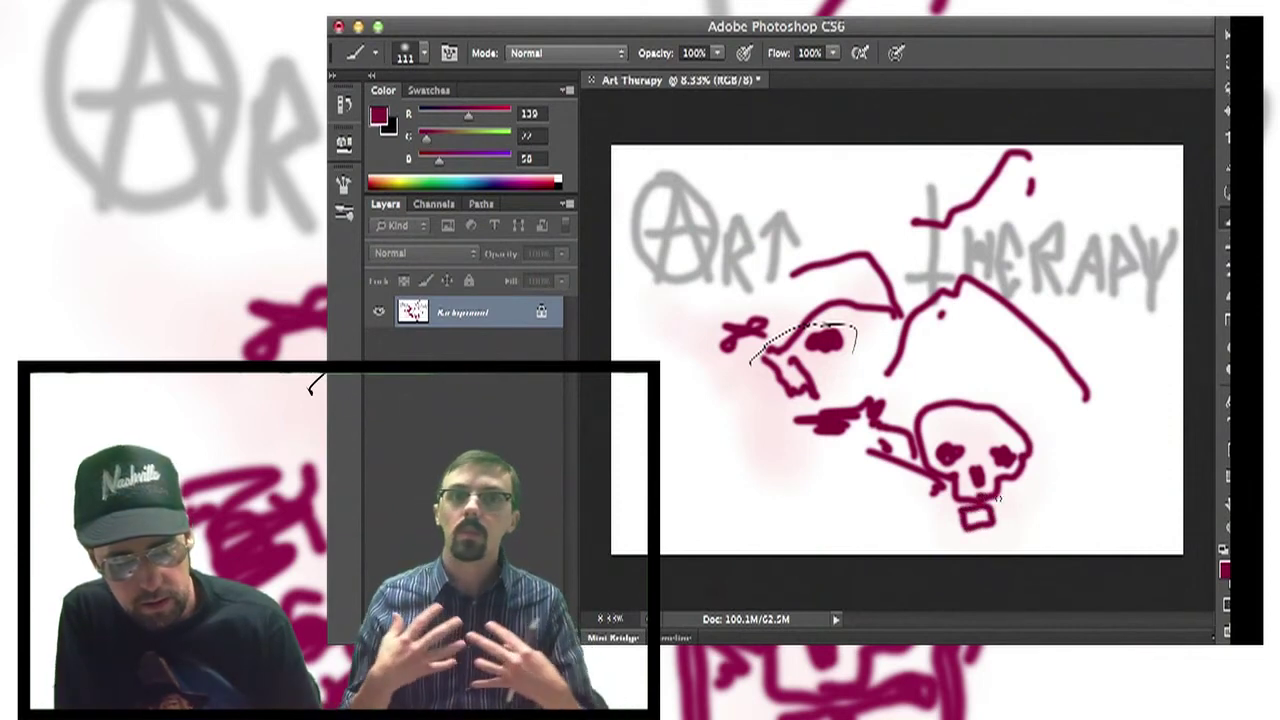
{"action": "left_click_drag", "start_coordinate": [1025, 503], "coordinate": [1008, 495]}
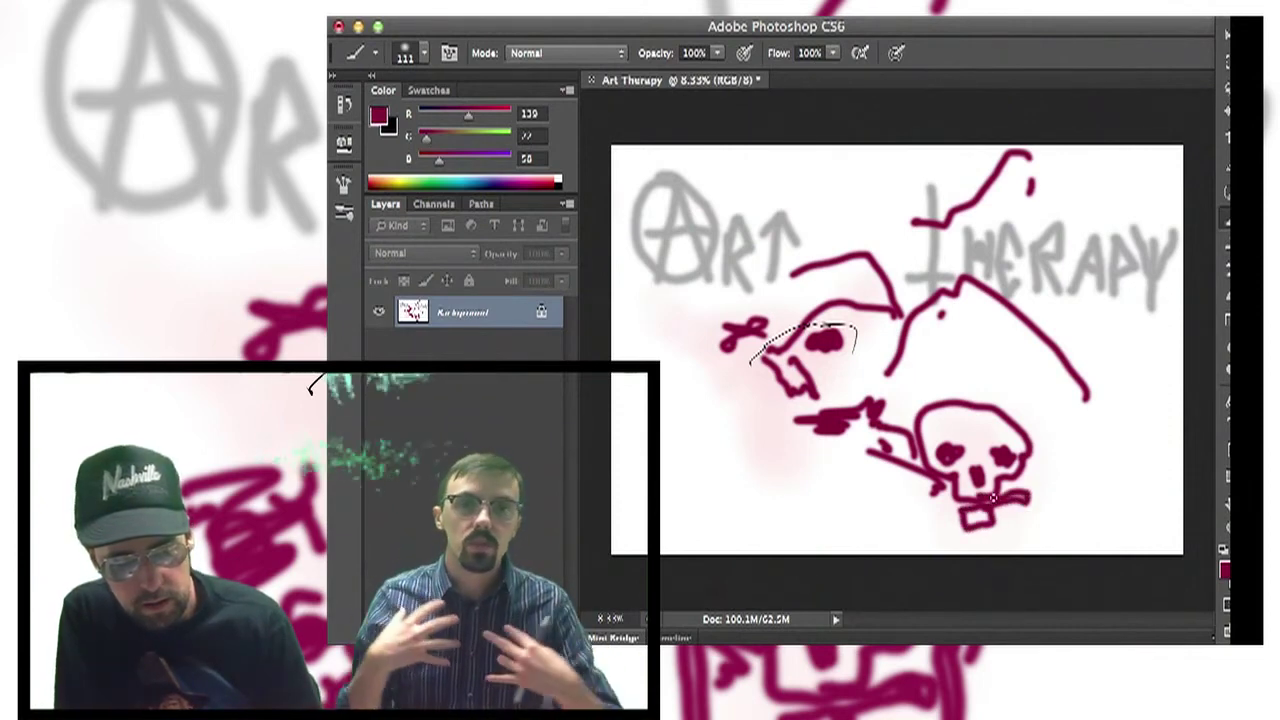
{"action": "mouse_move", "coordinate": [1032, 482]}
{"action": "left_mouse_down"}
{"action": "mouse_move", "coordinate": [1044, 408]}
{"action": "mouse_move", "coordinate": [1058, 462]}
{"action": "left_mouse_up"}
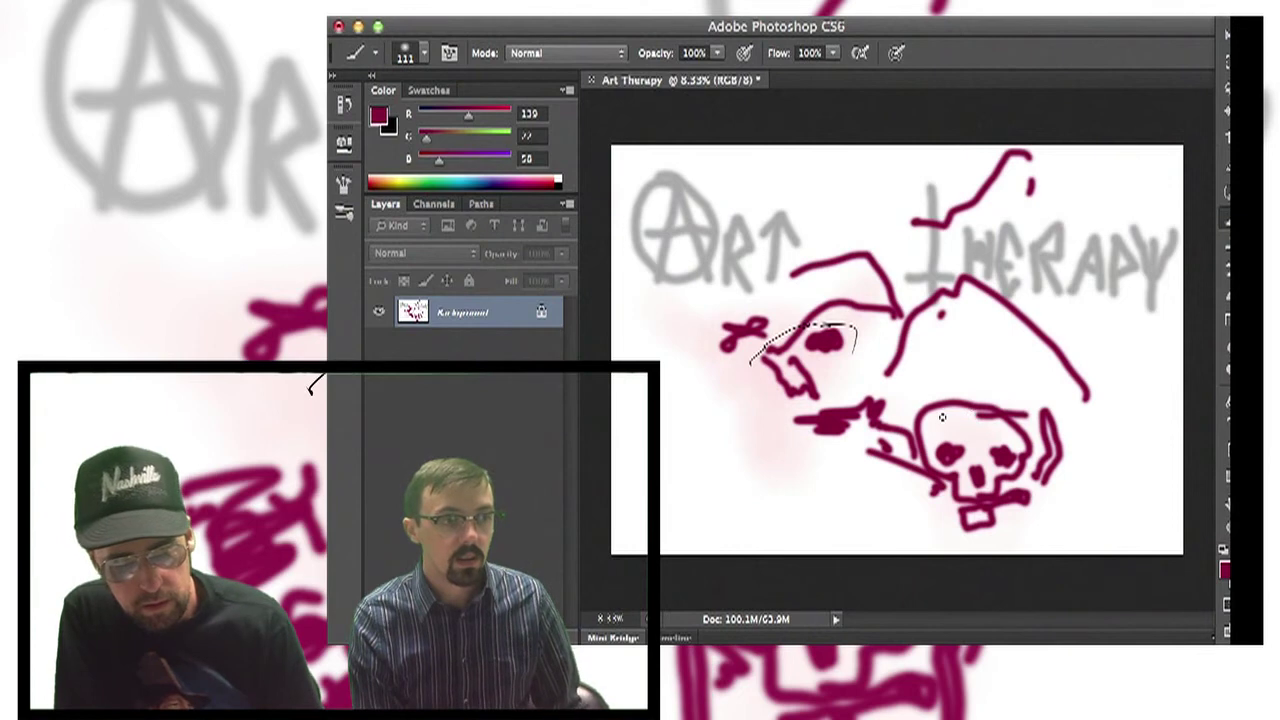
{"action": "left_click_drag", "start_coordinate": [976, 412], "coordinate": [910, 414]}
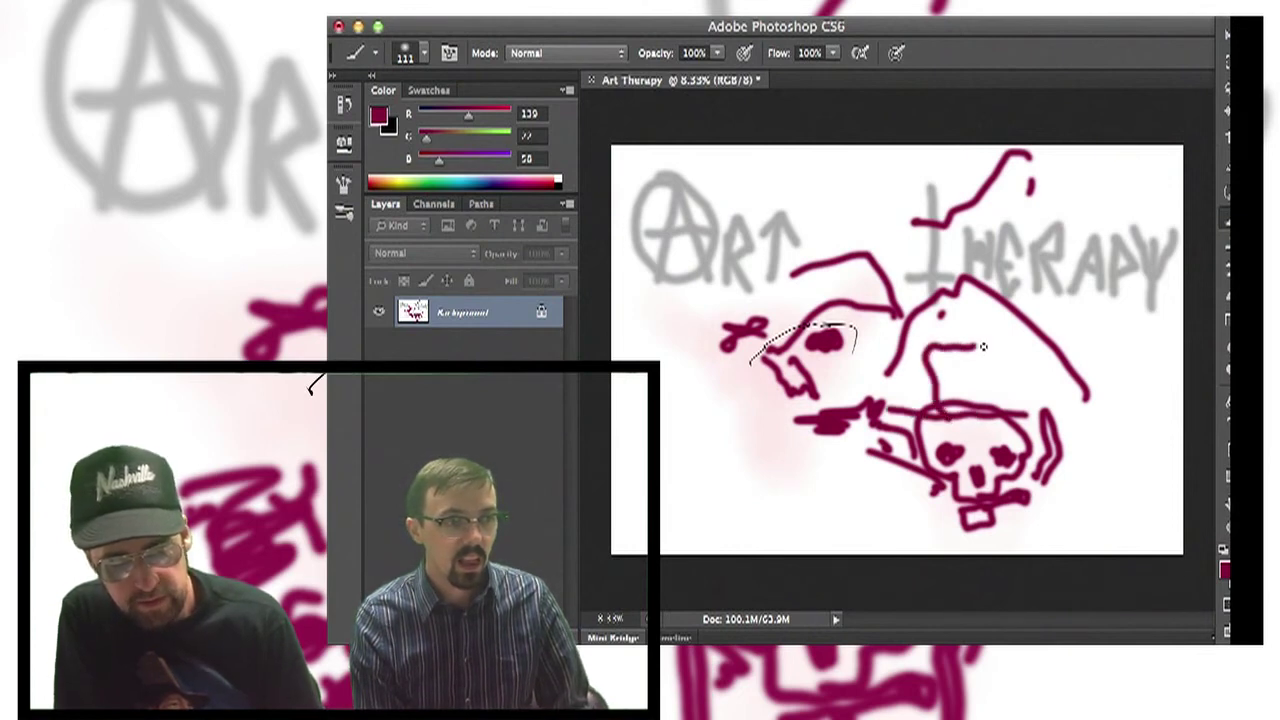
{"action": "mouse_move", "coordinate": [985, 400]}
{"action": "left_mouse_down"}
{"action": "mouse_move", "coordinate": [970, 372]}
{"action": "mouse_move", "coordinate": [955, 395]}
{"action": "mouse_move", "coordinate": [980, 402]}
{"action": "left_mouse_up"}
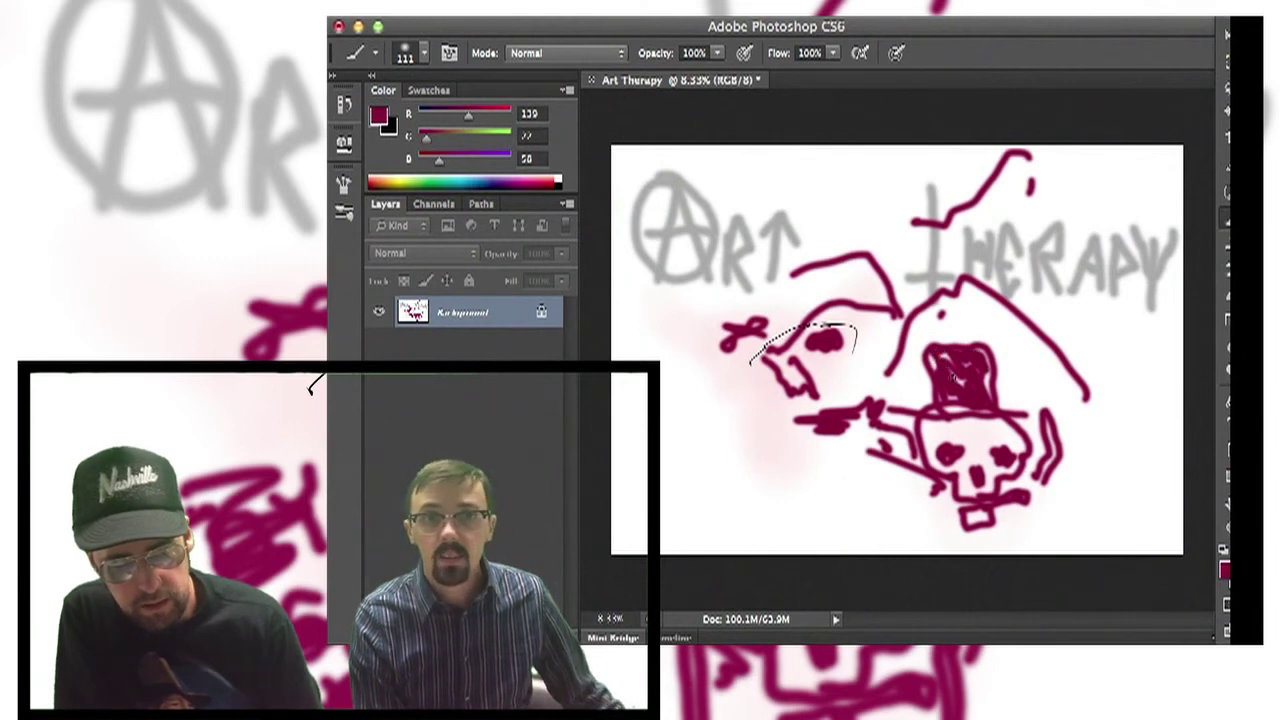
- Fill the top hat solid, line the skull's left side, and begin lettering JAY
{"action": "left_click_drag", "start_coordinate": [955, 378], "coordinate": [960, 415]}
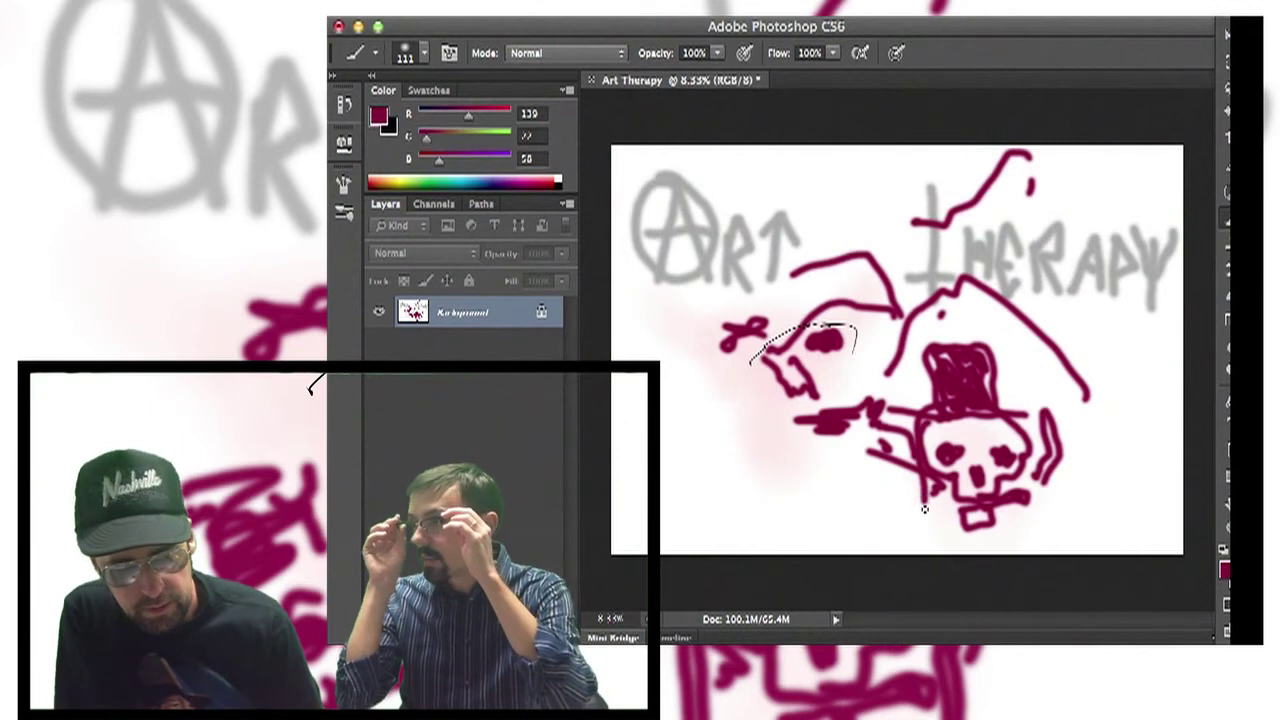
{"action": "mouse_move", "coordinate": [915, 500]}
{"action": "left_mouse_down"}
{"action": "mouse_move", "coordinate": [932, 415]}
{"action": "mouse_move", "coordinate": [1038, 530]}
{"action": "mouse_move", "coordinate": [1015, 405]}
{"action": "left_mouse_up"}
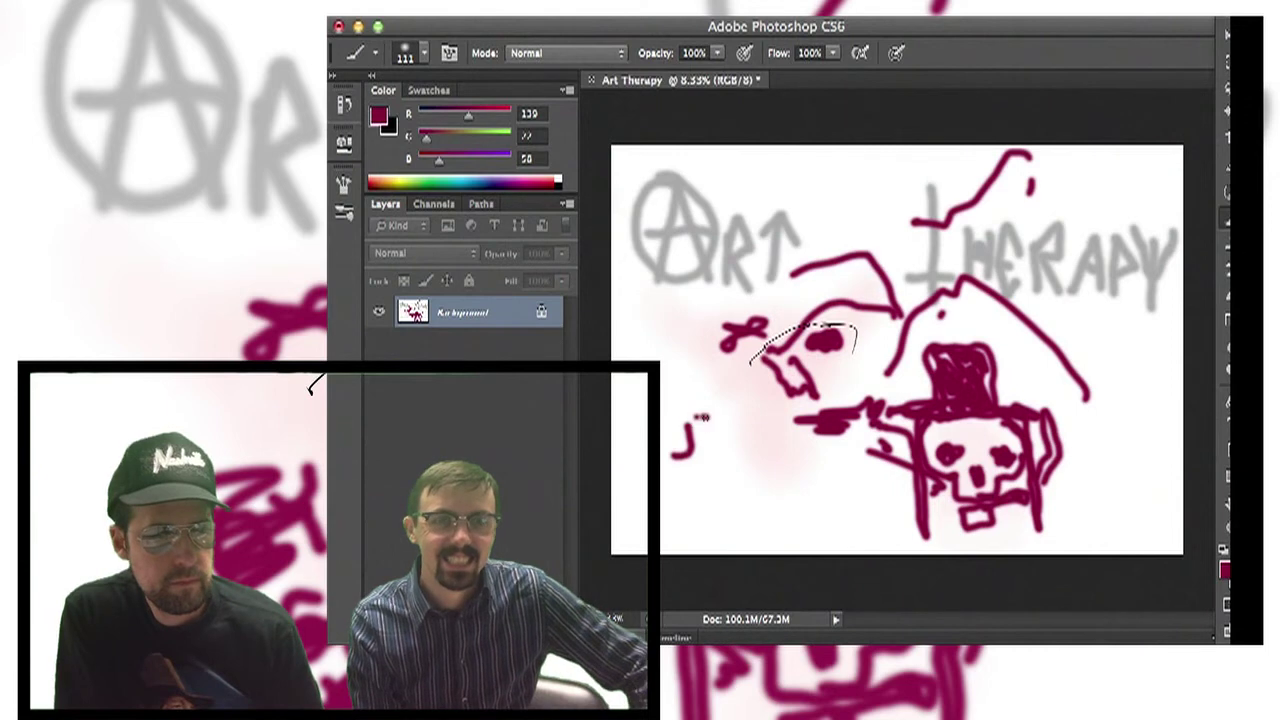
{"action": "mouse_move", "coordinate": [693, 420]}
{"action": "left_mouse_down"}
{"action": "mouse_move", "coordinate": [680, 432]}
{"action": "mouse_move", "coordinate": [715, 448]}
{"action": "mouse_move", "coordinate": [745, 412]}
{"action": "mouse_move", "coordinate": [756, 438]}
{"action": "mouse_move", "coordinate": [730, 490]}
{"action": "left_mouse_up"}
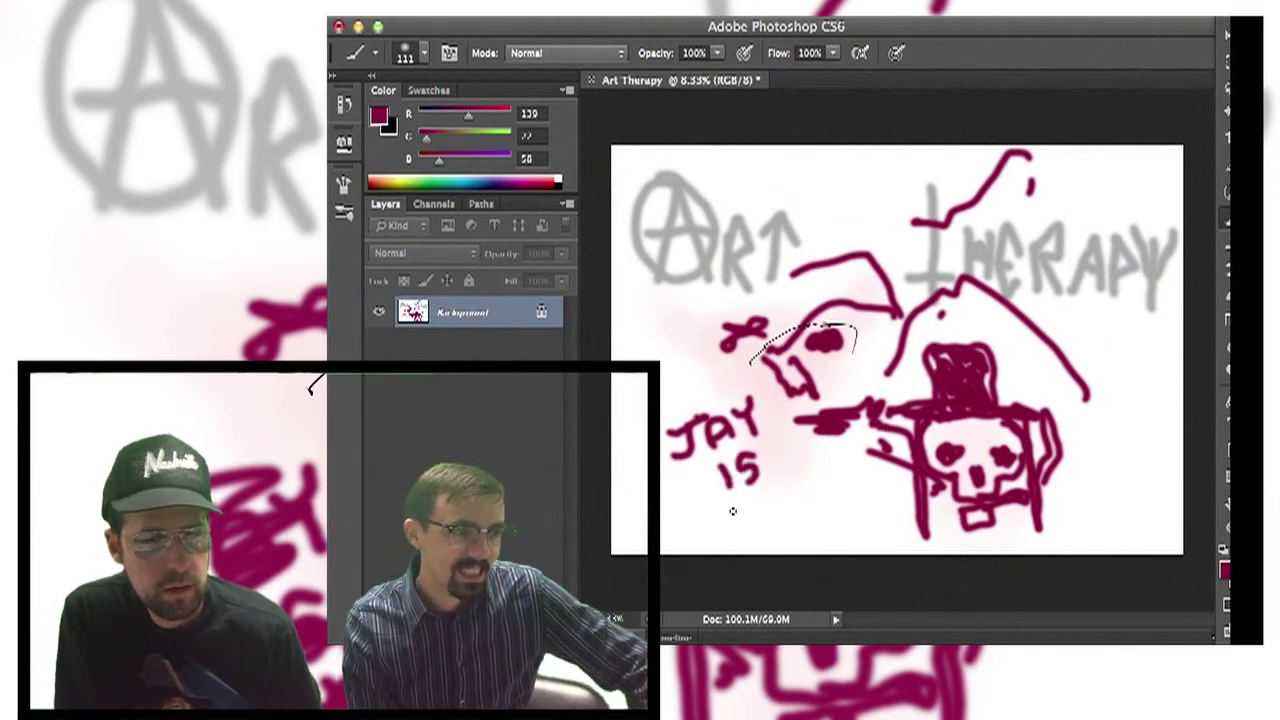
- Letter the remaining strokes so DUMB appears below JAY IS
{"action": "left_click_drag", "start_coordinate": [730, 520], "coordinate": [810, 470]}
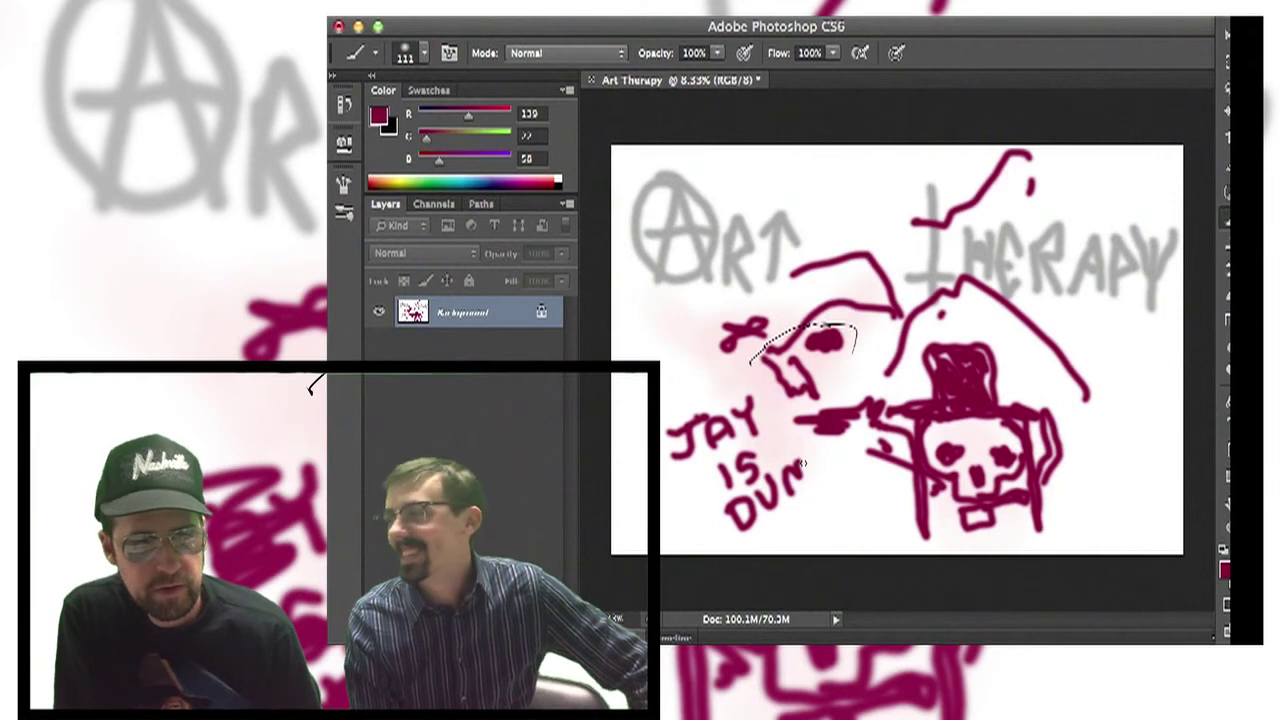
{"action": "mouse_move", "coordinate": [815, 470]}
{"action": "left_mouse_down"}
{"action": "mouse_move", "coordinate": [832, 455]}
{"action": "mouse_move", "coordinate": [832, 480]}
{"action": "left_mouse_up"}
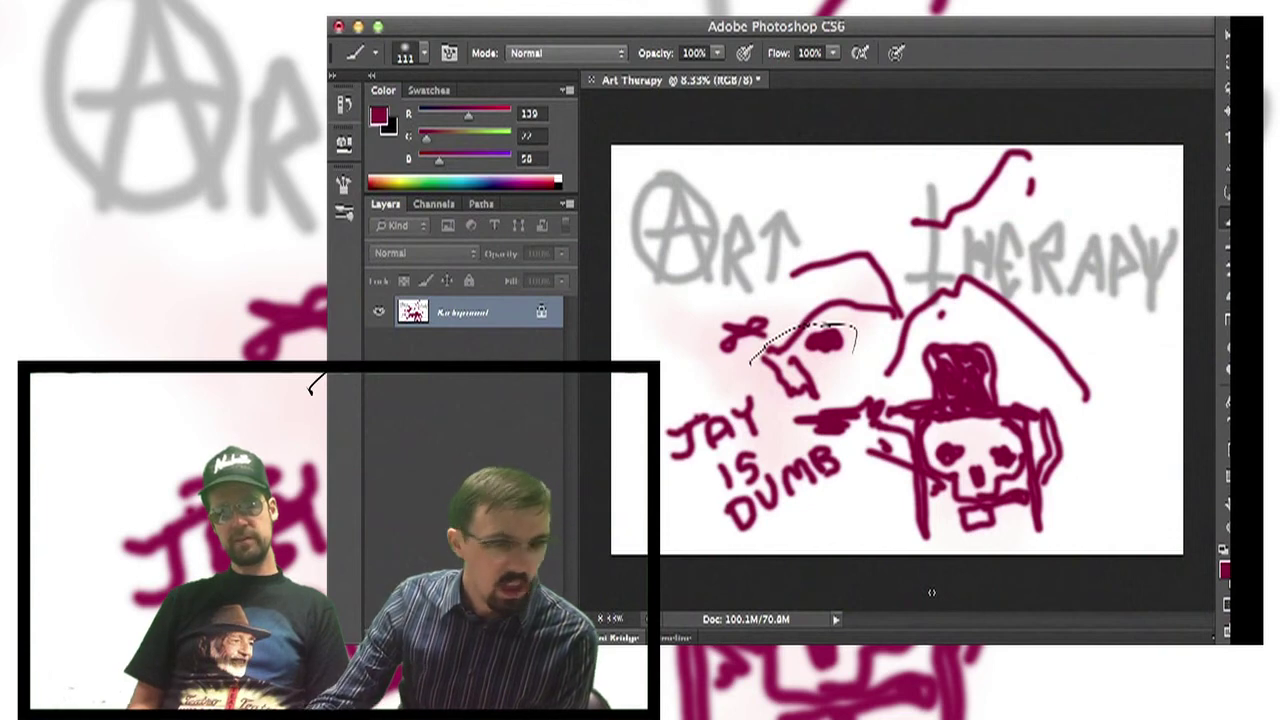
- Scribble maroon marks across JAY and across IS DUMB
{"action": "mouse_move", "coordinate": [688, 405]}
{"action": "left_mouse_down"}
{"action": "mouse_move", "coordinate": [735, 410]}
{"action": "mouse_move", "coordinate": [716, 452]}
{"action": "left_mouse_up"}
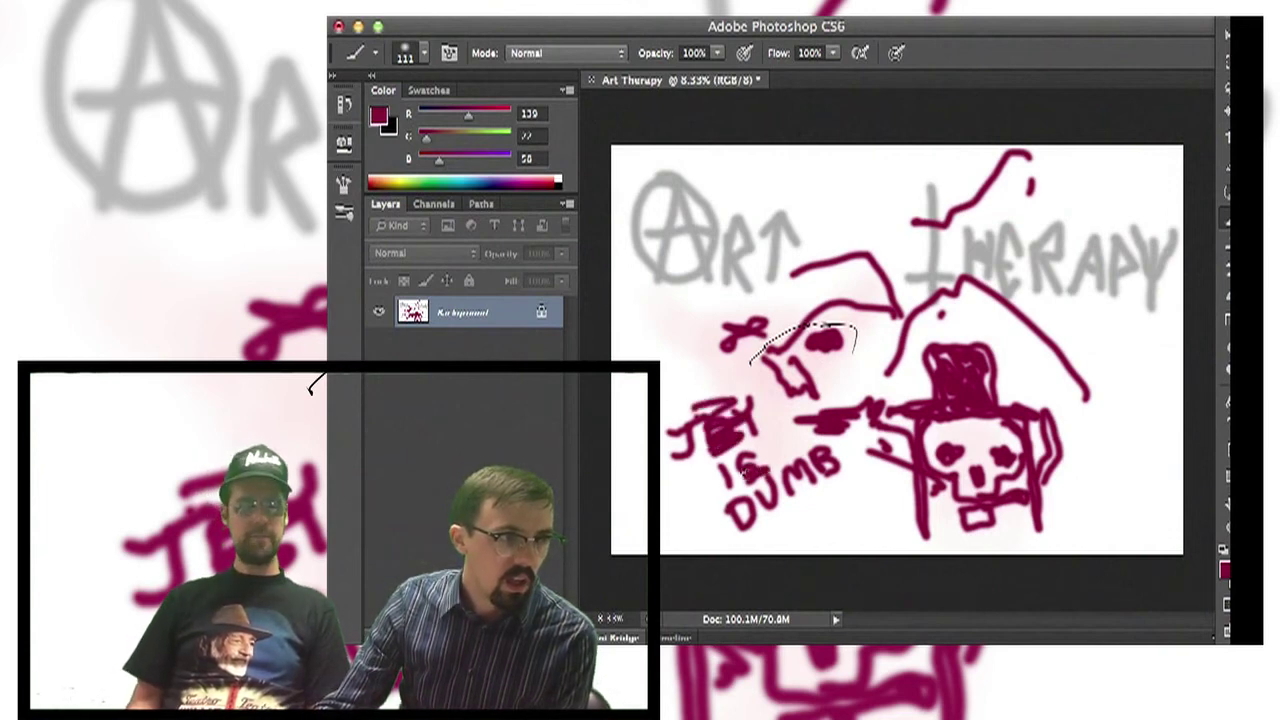
{"action": "left_click_drag", "start_coordinate": [820, 475], "coordinate": [738, 512]}
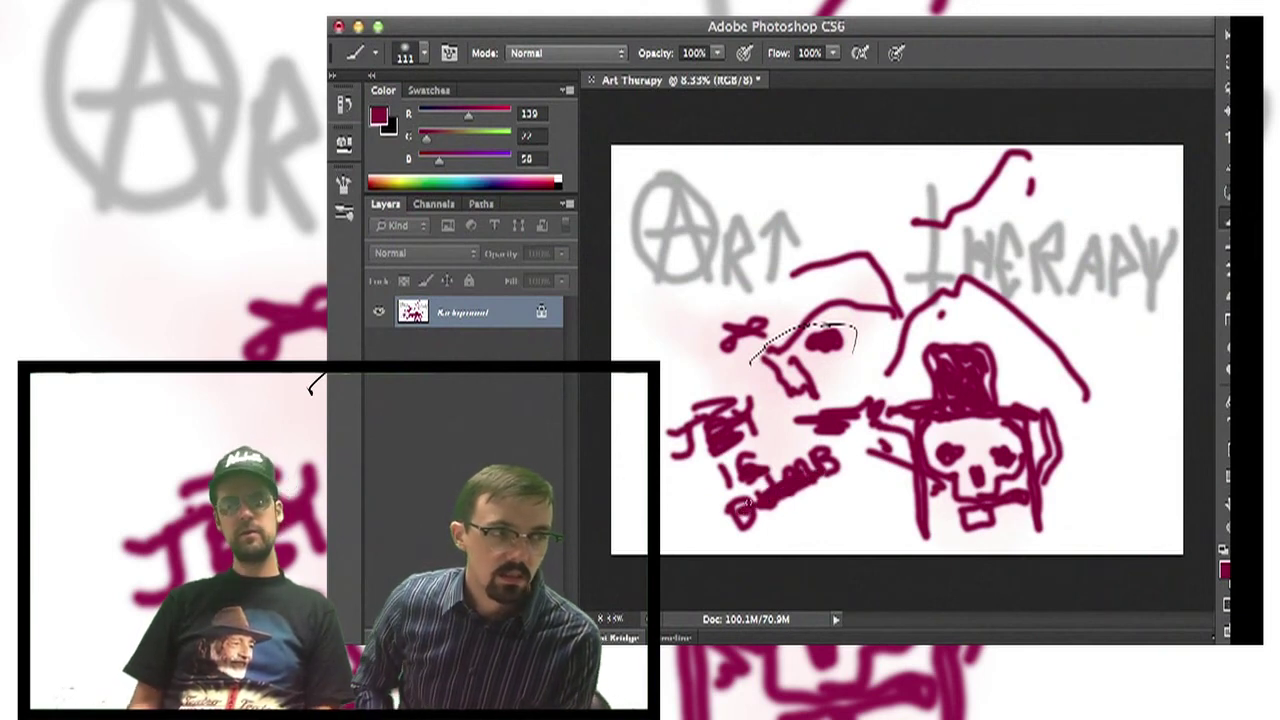